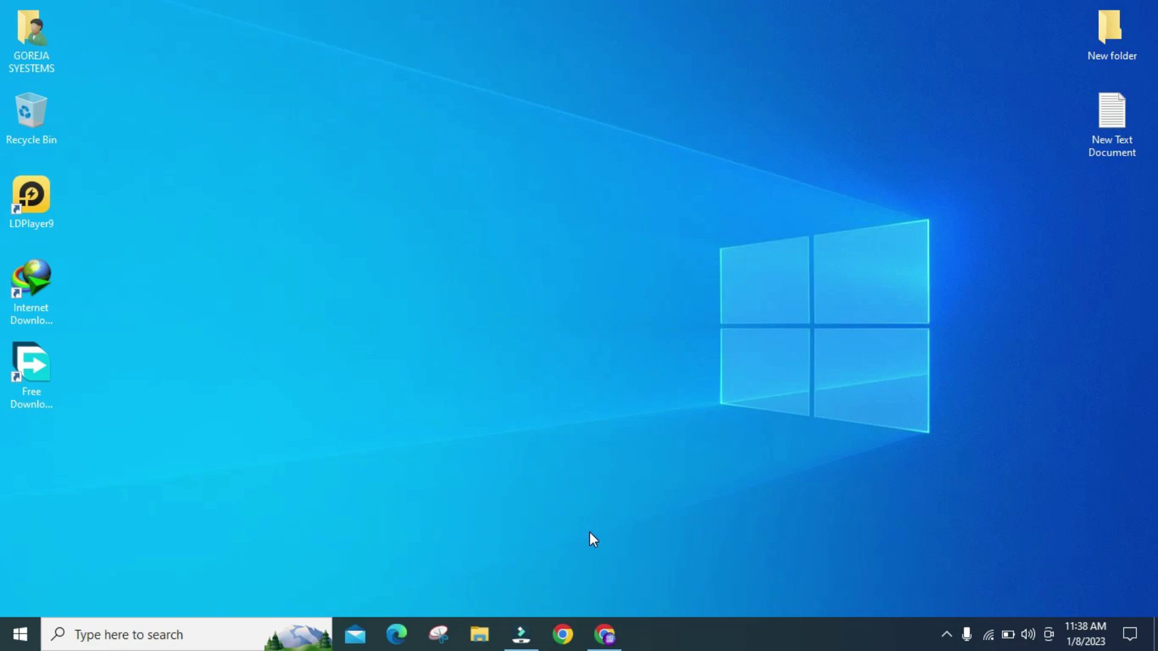
# - Switch to Chrome and open the official Microsoft PC Manager website by searching for "pc manager microsoft"
pyautogui.click(604, 634)
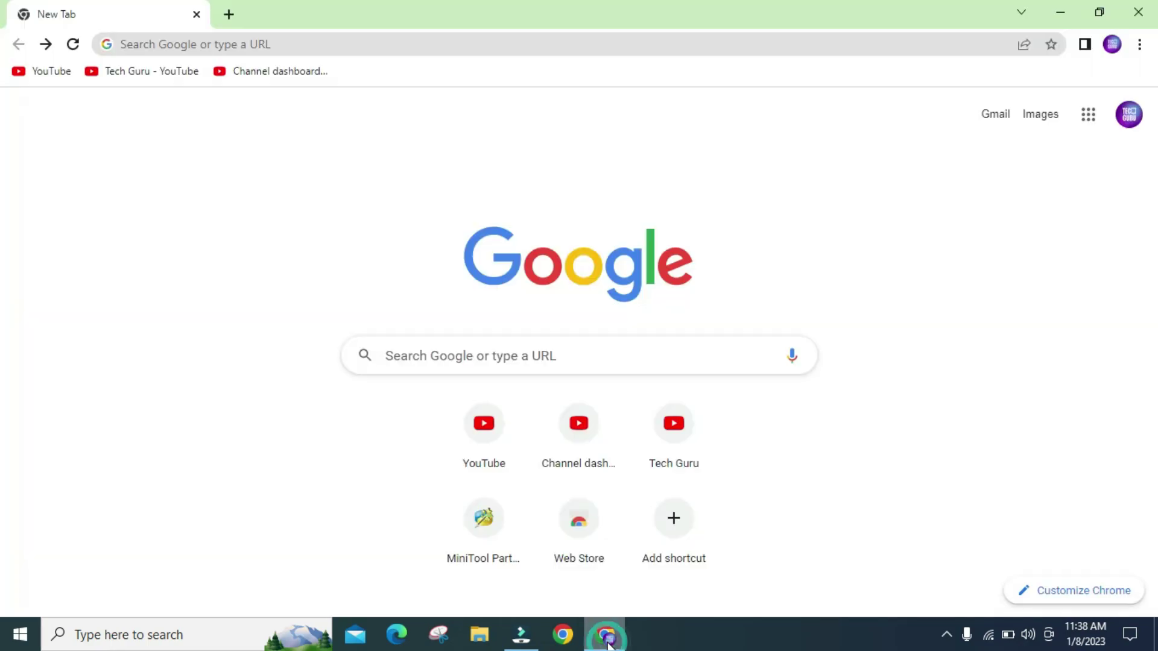
pyautogui.click(398, 48)
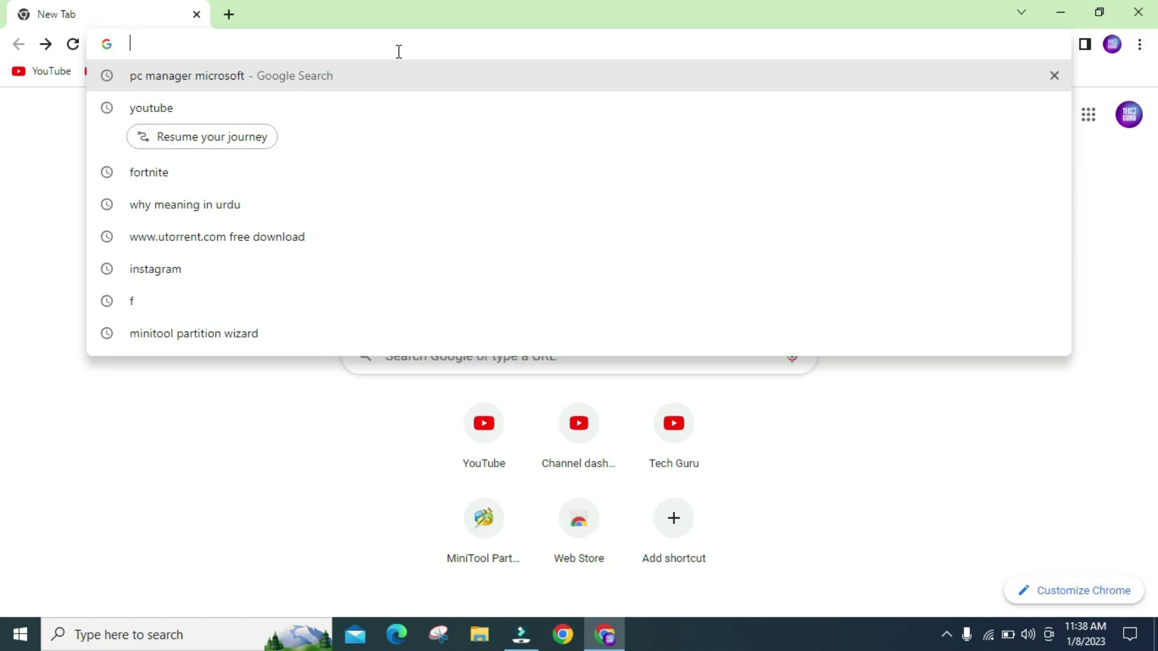
pyautogui.press('Down')
pyautogui.press('Return')
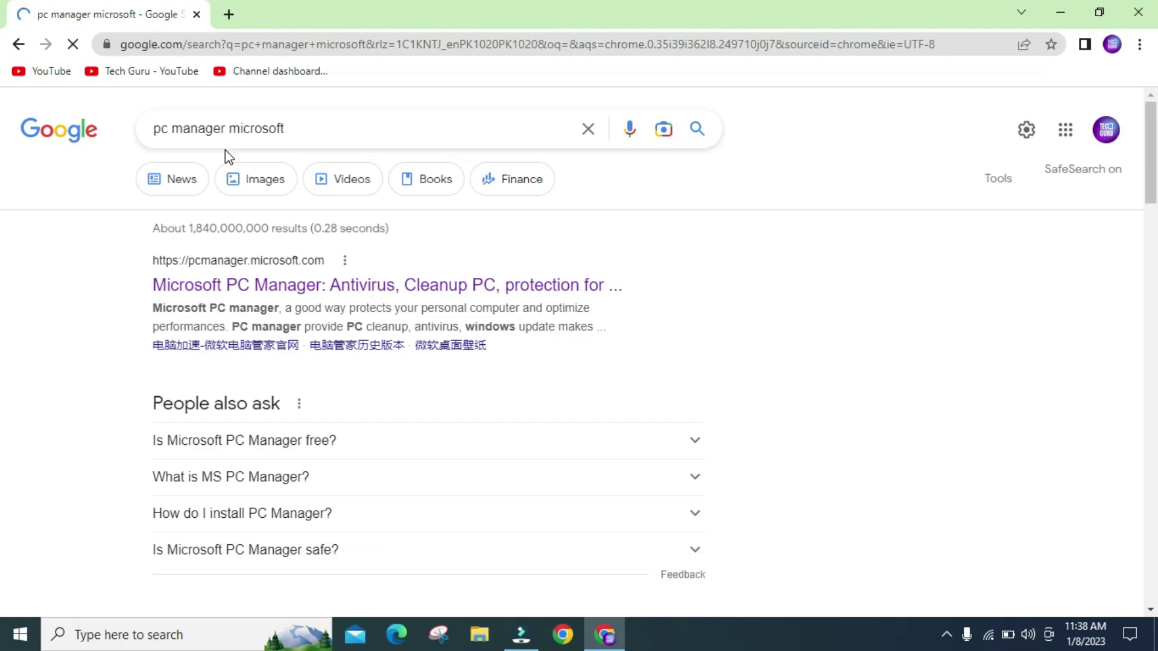
pyautogui.click(230, 281)
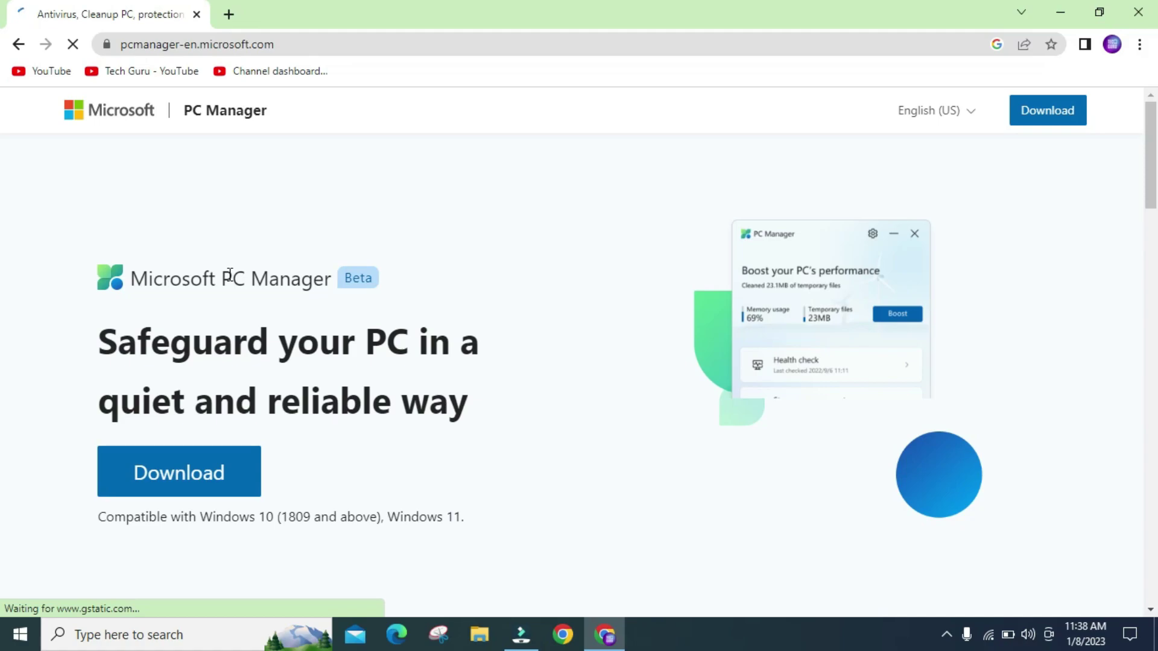
# - Download the Microsoft PC Manager beta installer from the website
pyautogui.scroll(-2, 228, 379)
pyautogui.scroll(1, 227, 380)
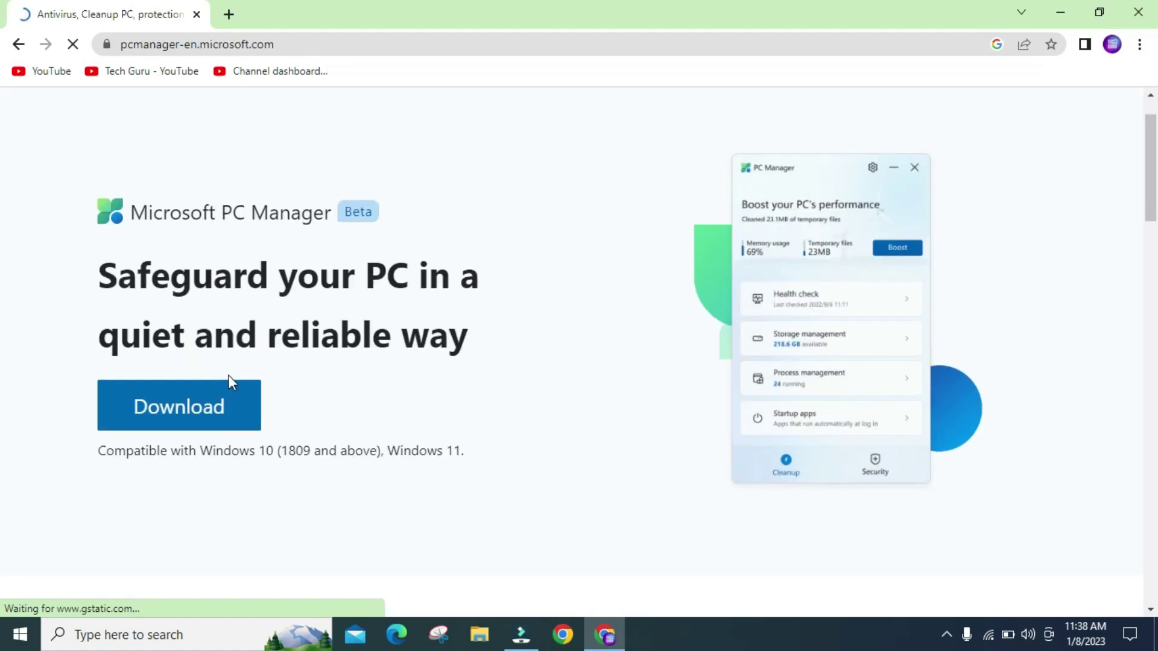
pyautogui.click(191, 425)
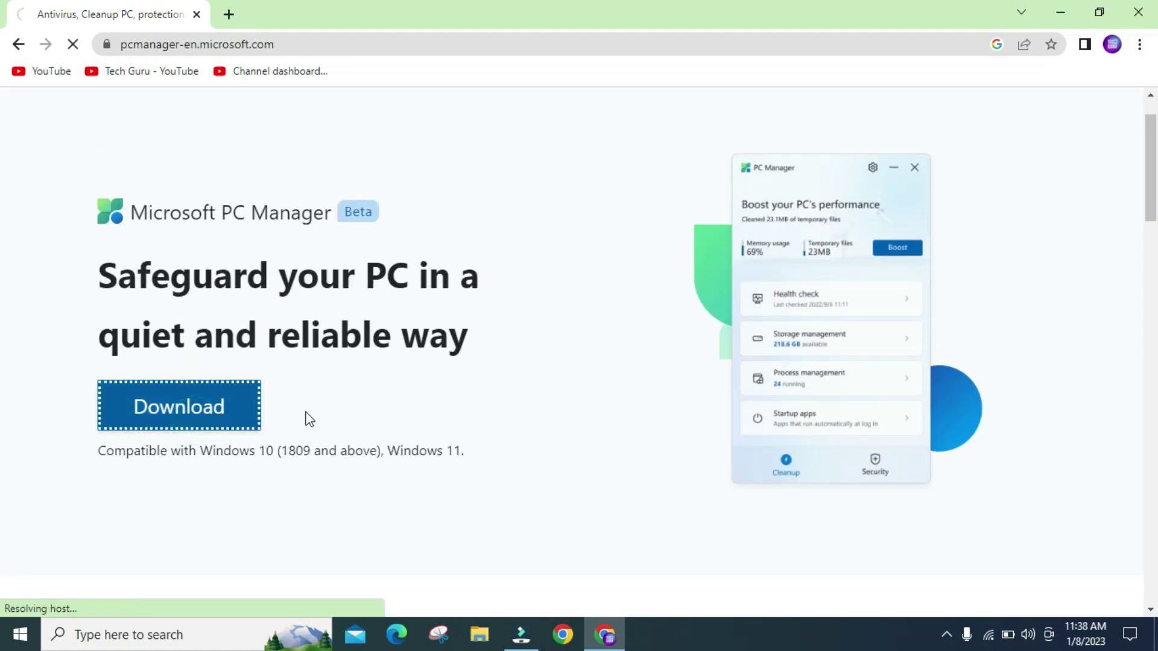
# - Review the PC Manager features described on the download page, dismissing the low-battery notice
pyautogui.scroll(-15, 415, 220)
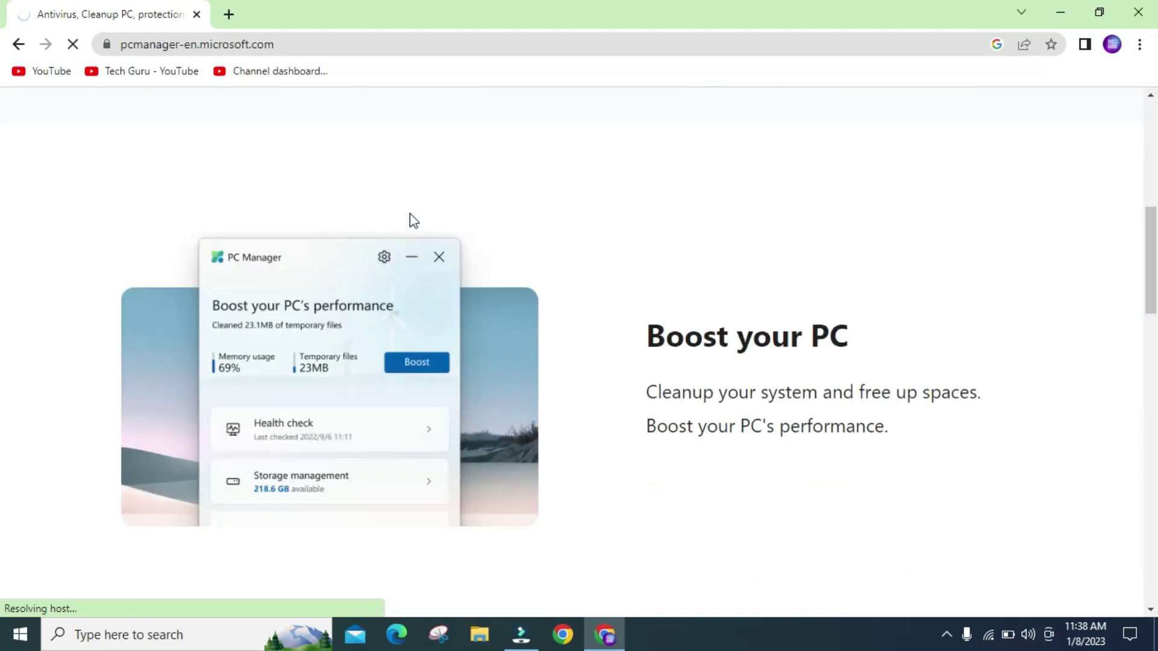
pyautogui.scroll(-10, 414, 221)
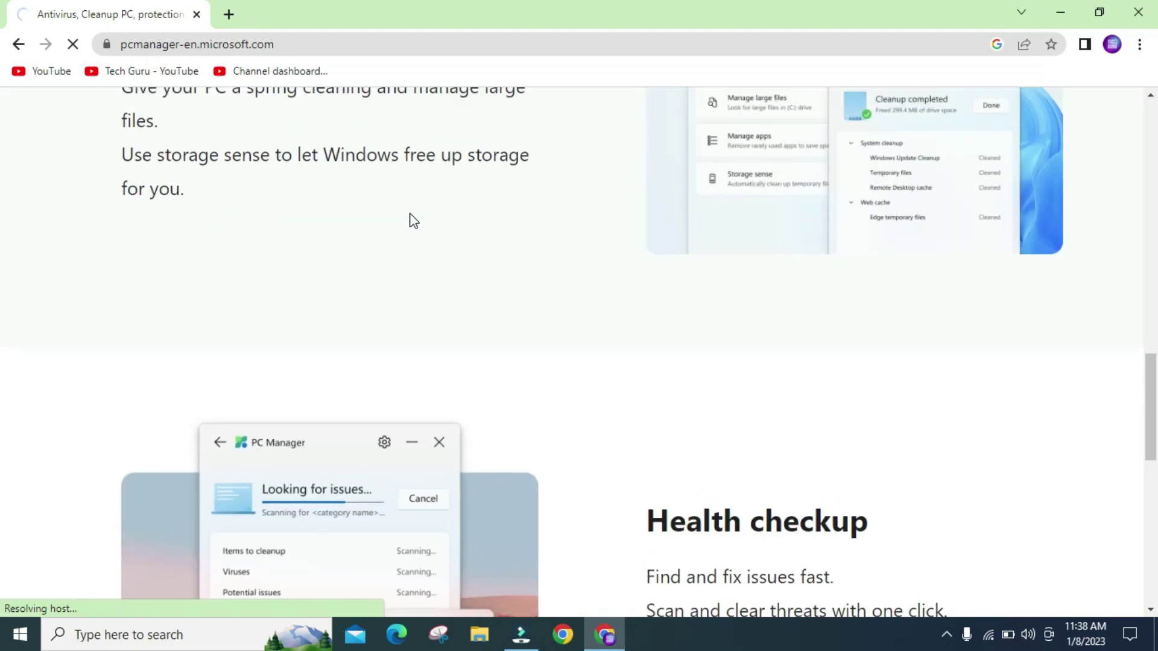
pyautogui.scroll(3, 413, 223)
pyautogui.scroll(5, 412, 223)
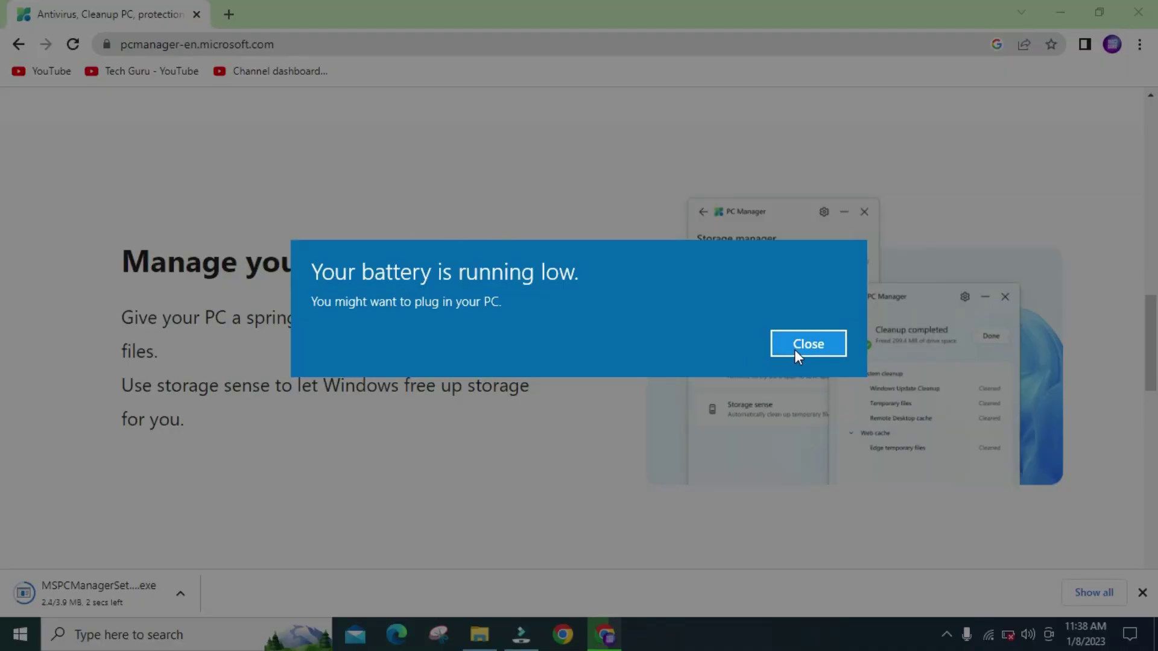
pyautogui.click(794, 349)
pyautogui.scroll(5, 597, 349)
pyautogui.scroll(5, 603, 352)
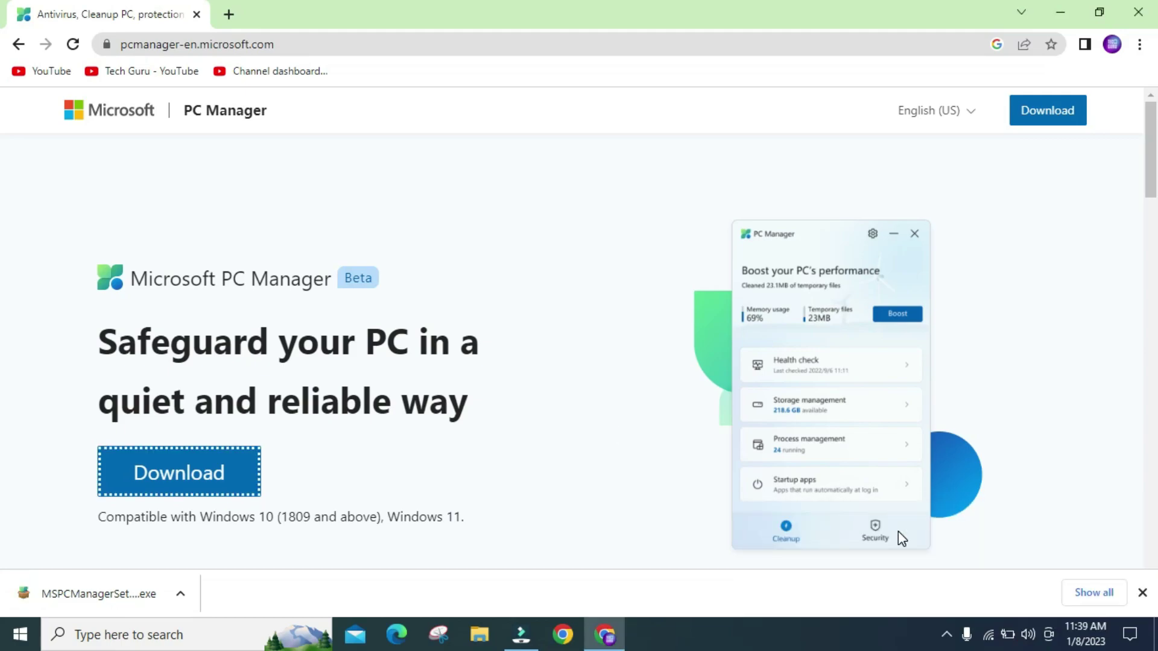
# - Run the downloaded PC Manager installer with permission to make changes to the device, and minimize the browser
pyautogui.click(81, 592)
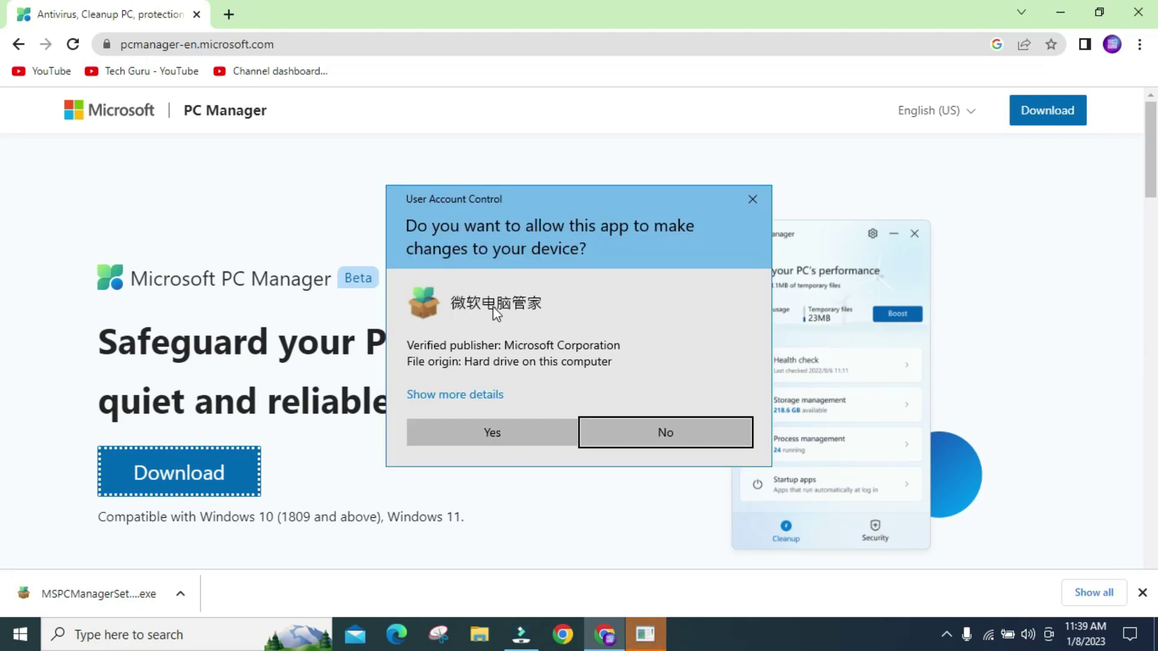
pyautogui.click(488, 434)
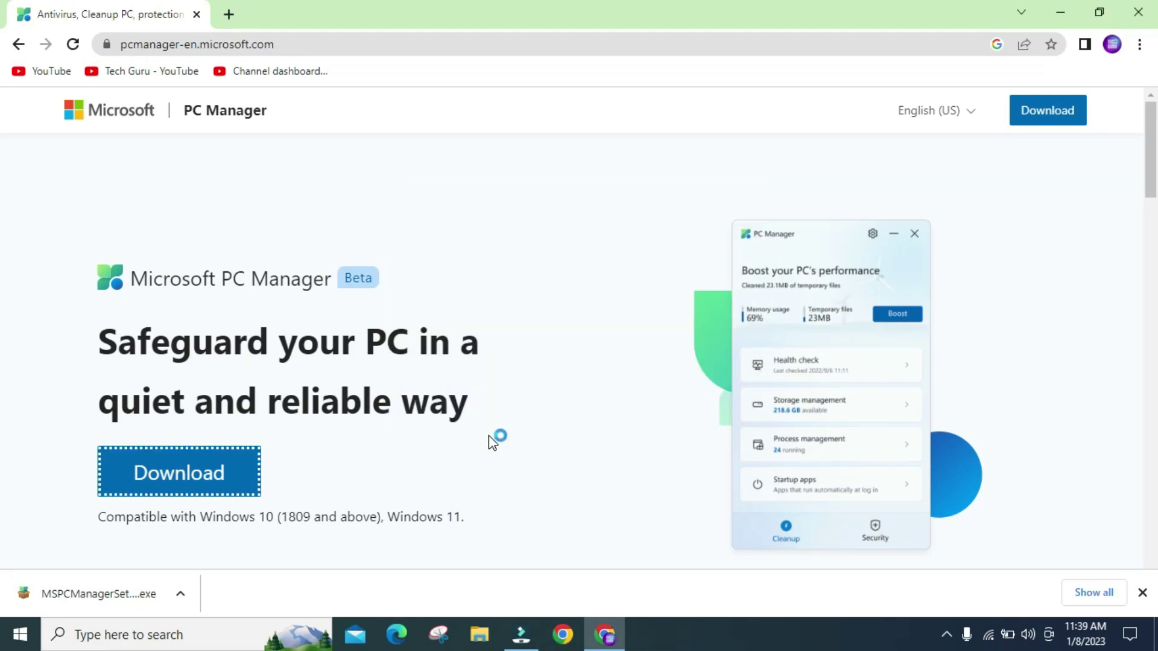
pyautogui.click(1072, 12)
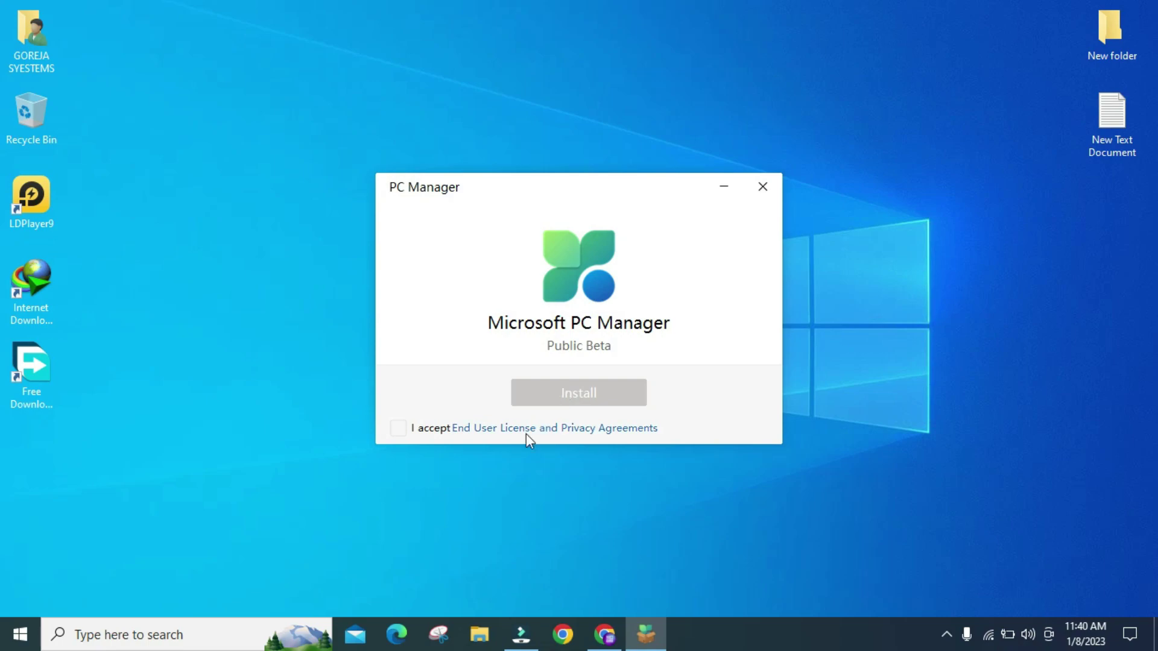
# - Accept the End User License and Privacy Agreements, install Microsoft PC Manager and launch it
pyautogui.click(398, 431)
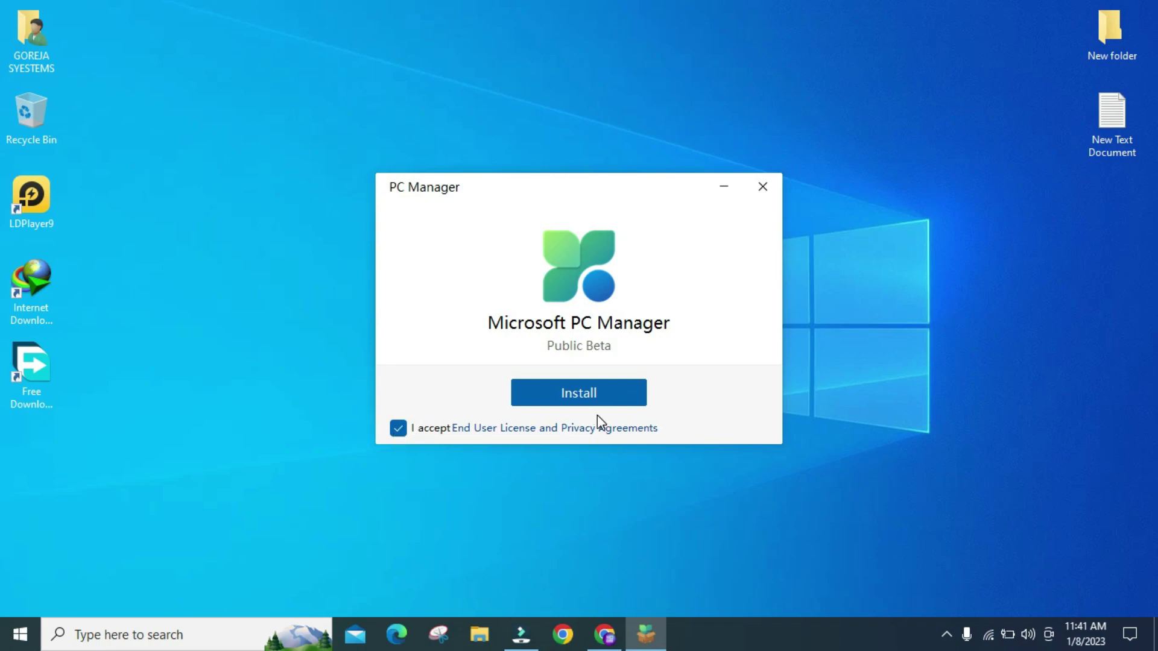
pyautogui.click(582, 395)
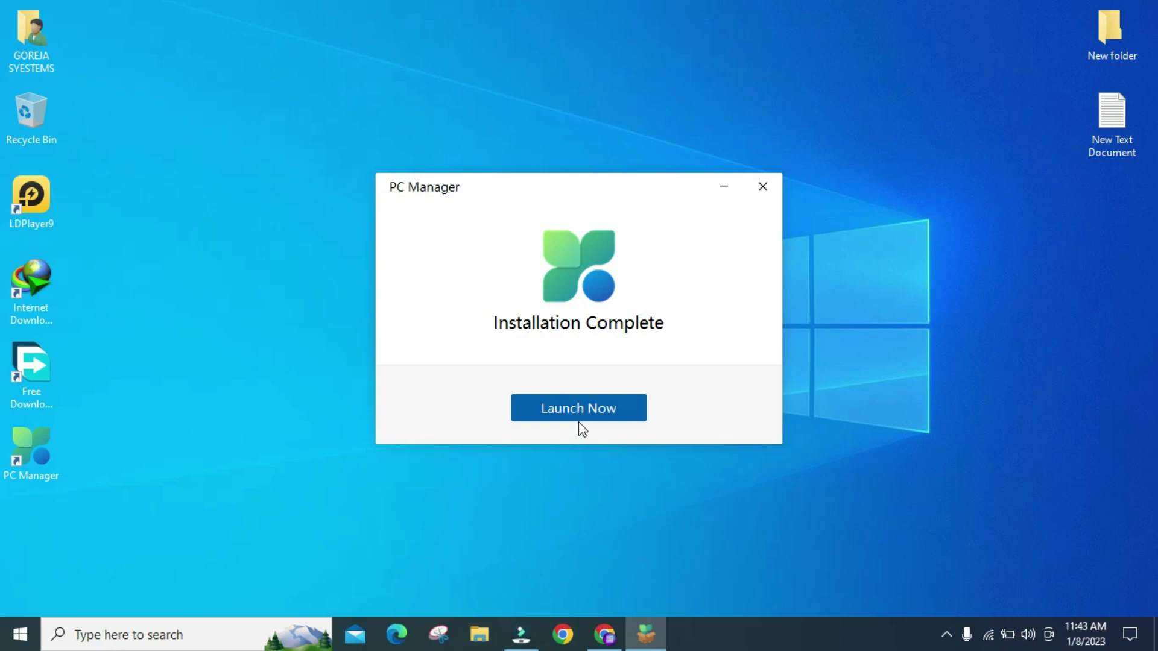
pyautogui.click(568, 408)
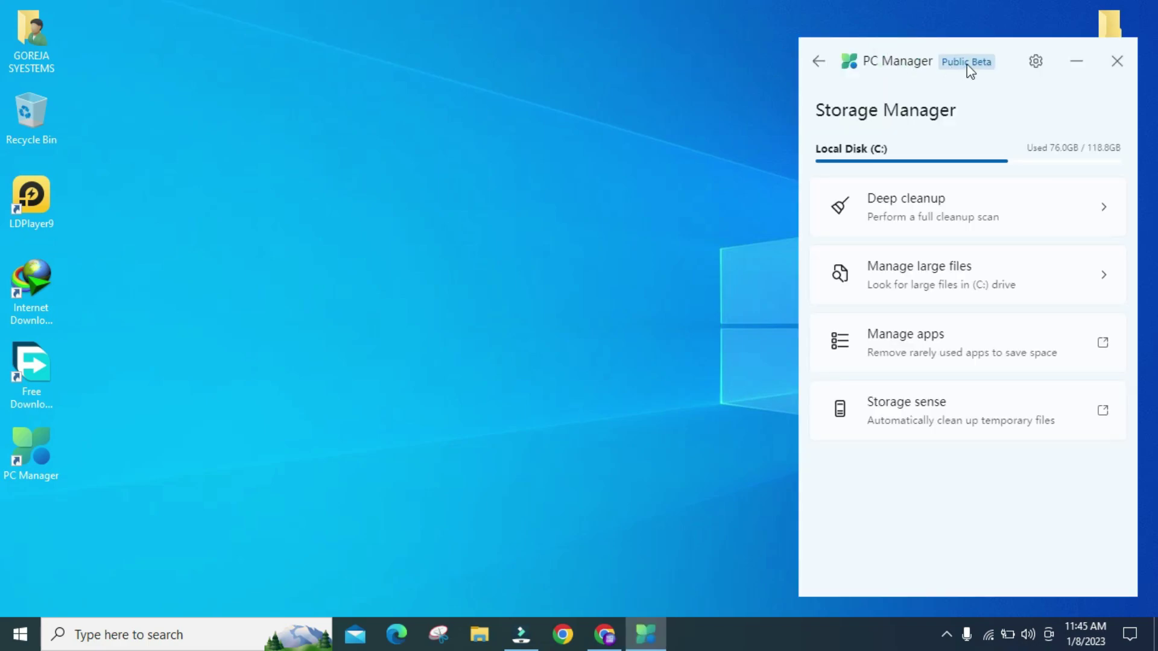
# - Move the PC Manager window to the middle of the desktop and start a Deep cleanup scan
pyautogui.moveTo(960, 53); pyautogui.dragTo(605, 48)
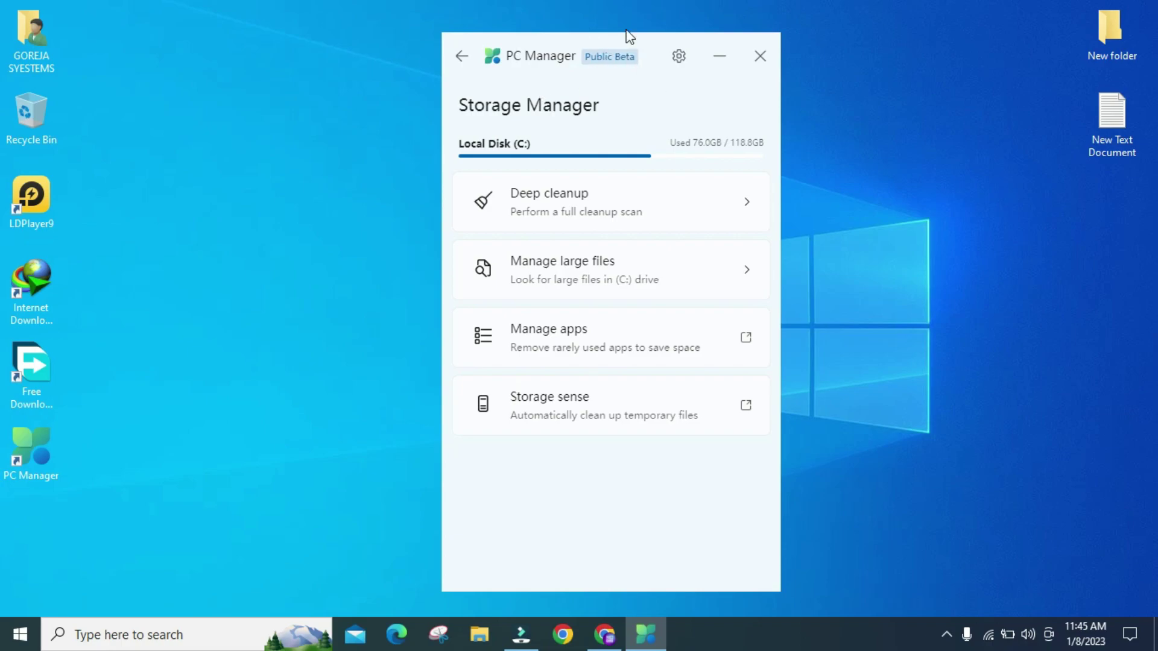
pyautogui.moveTo(576, 48); pyautogui.dragTo(557, 42)
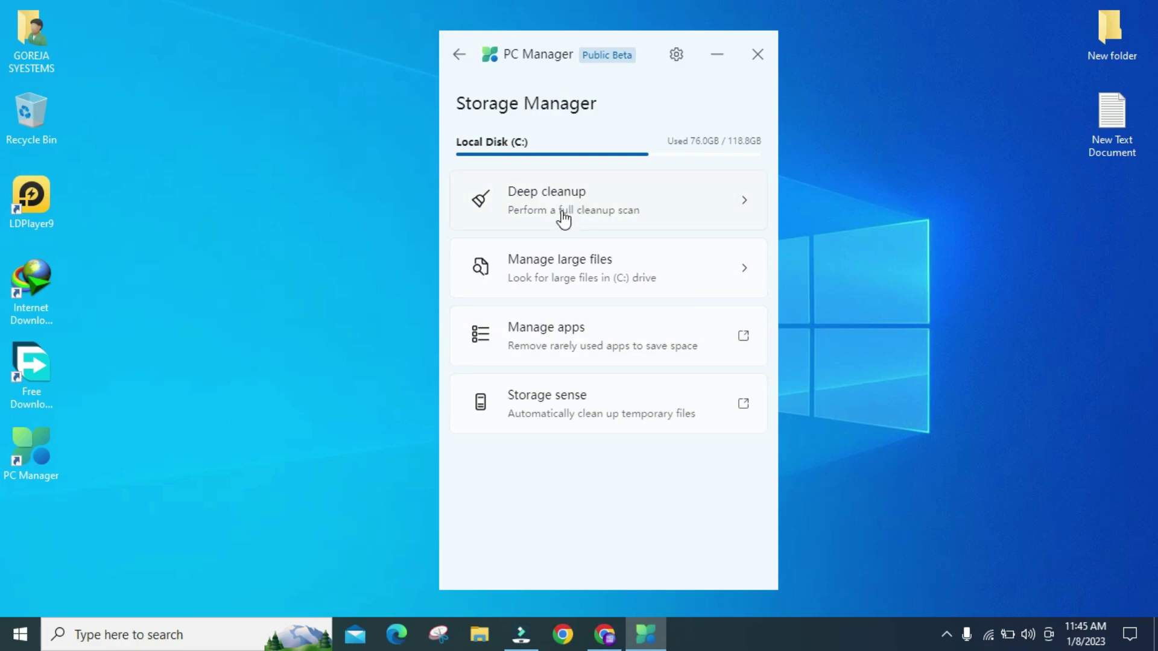
pyautogui.click(582, 204)
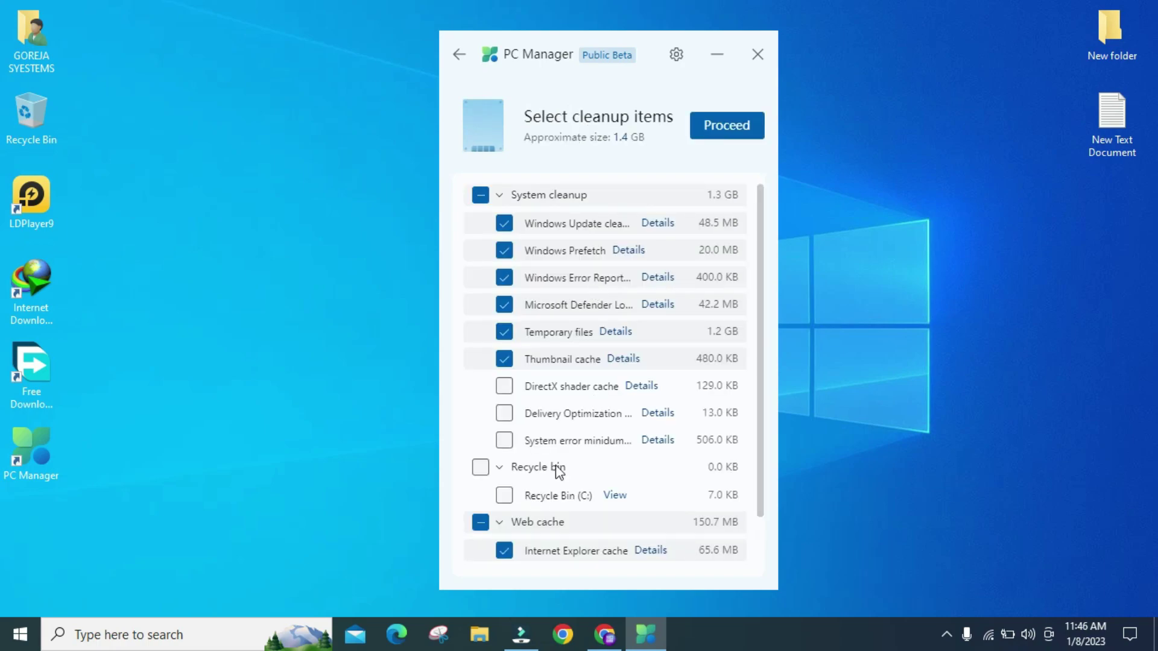
# - Add DirectX shader cache, Delivery Optimization files, System error minidump files, Recycle bin and Edge temporary files to the cleanup and start cleaning
pyautogui.scroll(-1, 514, 426)
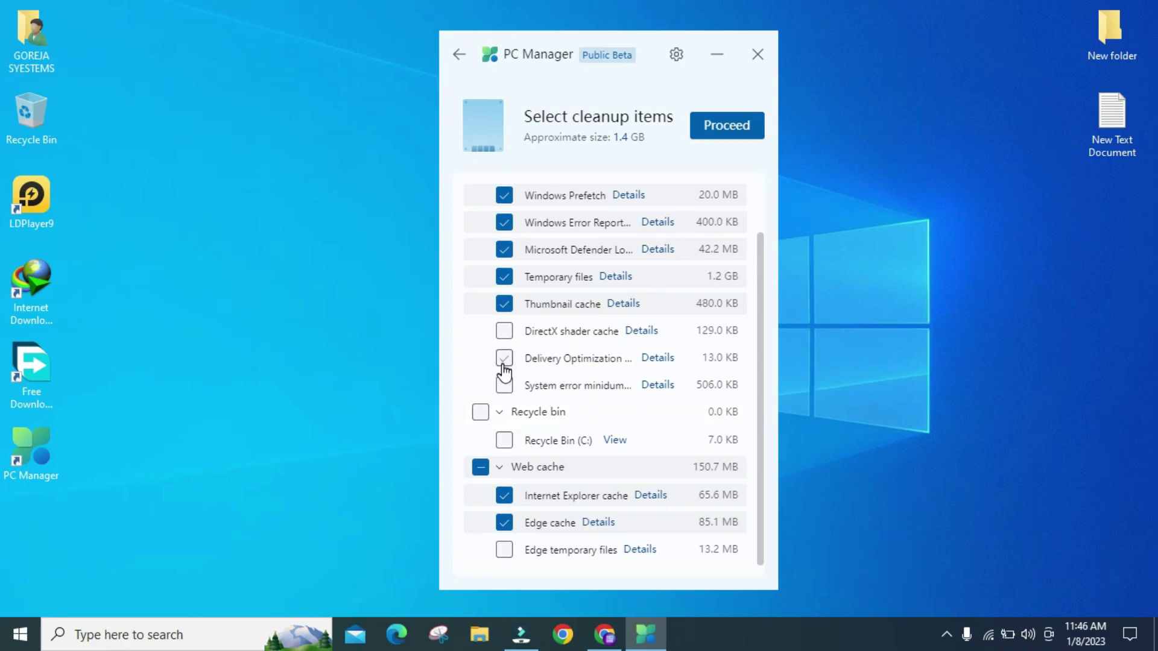
pyautogui.click(504, 386)
pyautogui.click(504, 333)
pyautogui.click(480, 413)
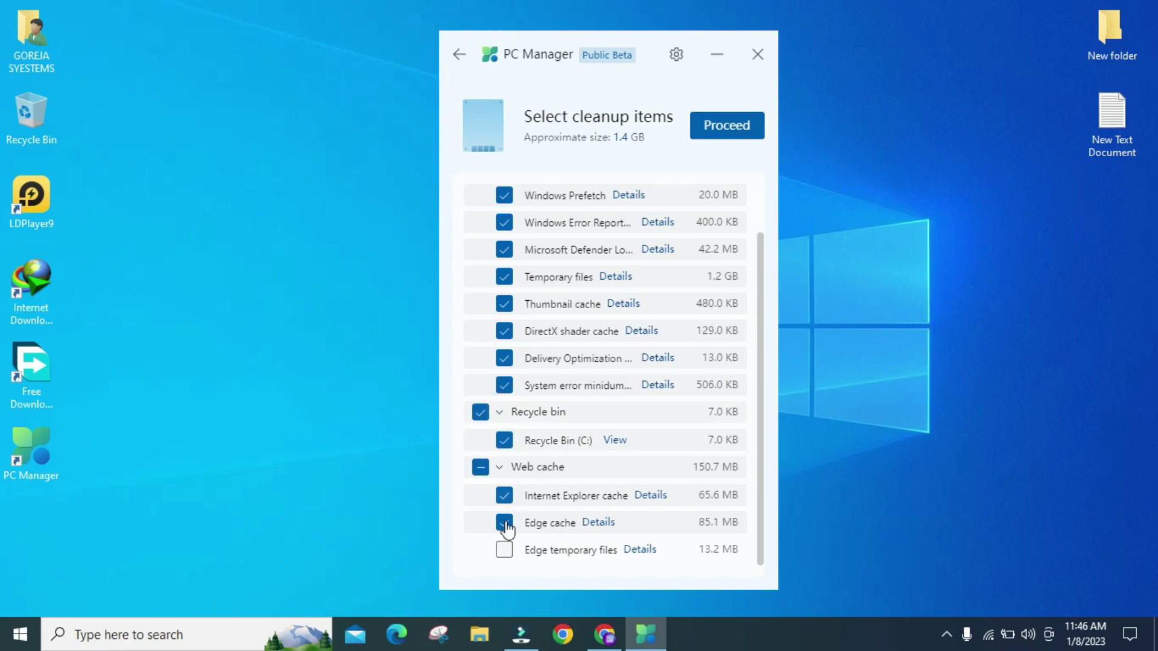
pyautogui.click(504, 550)
pyautogui.click(726, 126)
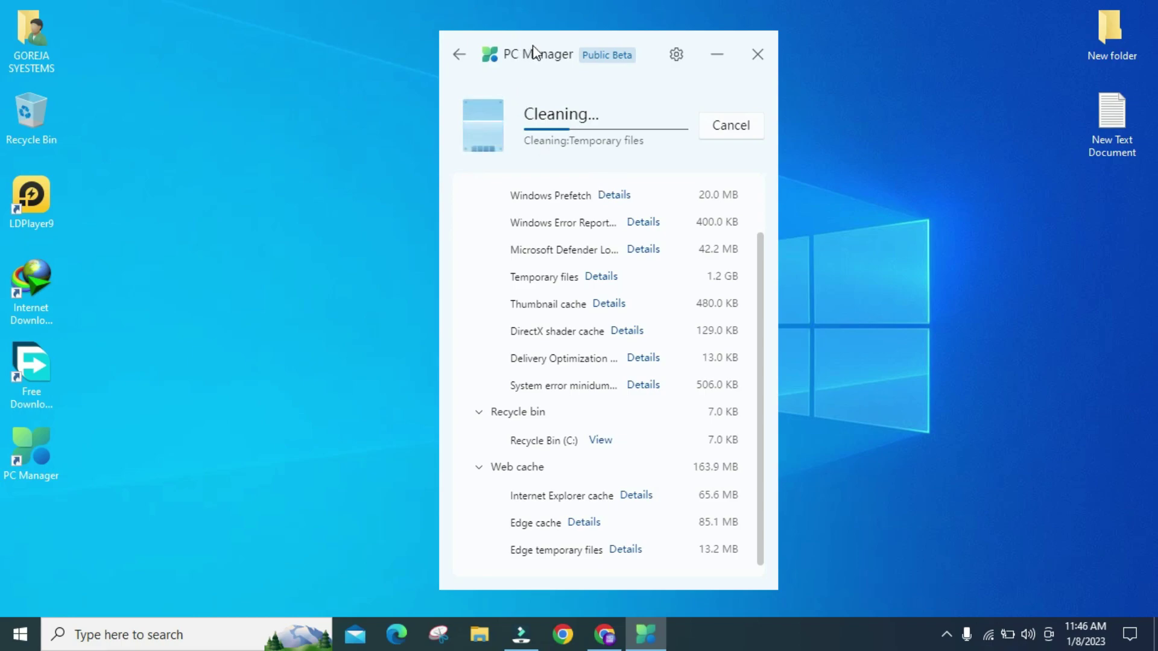
# - Cancel the running cleanup and return to Storage Manager
pyautogui.moveTo(536, 42); pyautogui.dragTo(529, 39)
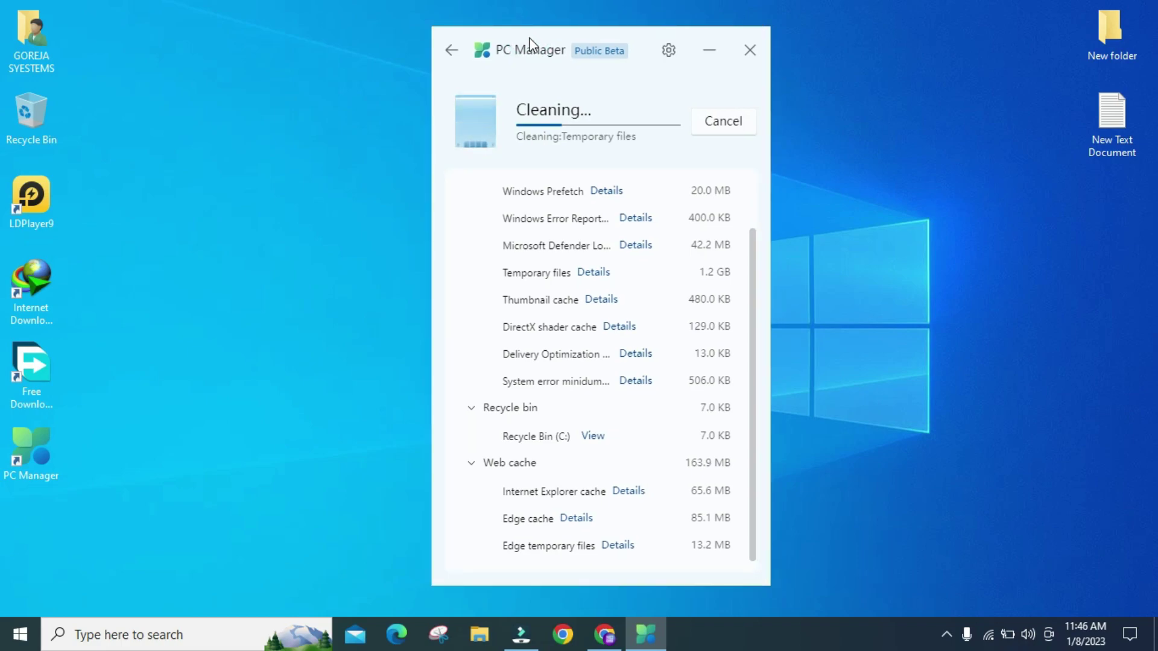
pyautogui.moveTo(530, 38); pyautogui.dragTo(532, 31)
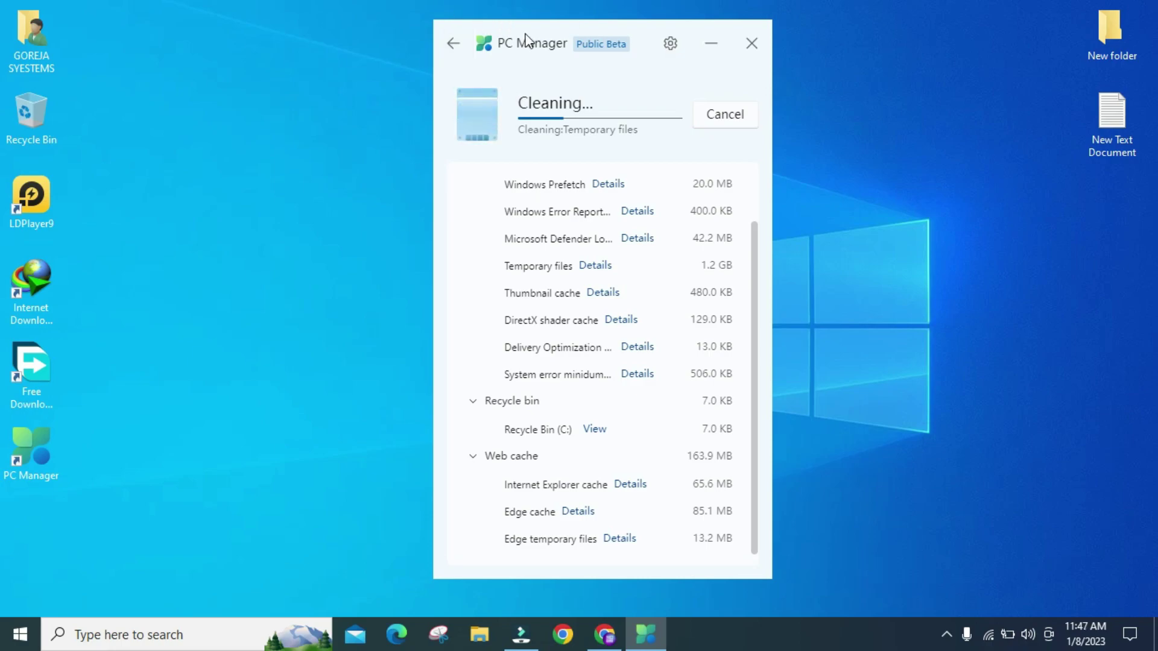
pyautogui.scroll(2, 597, 208)
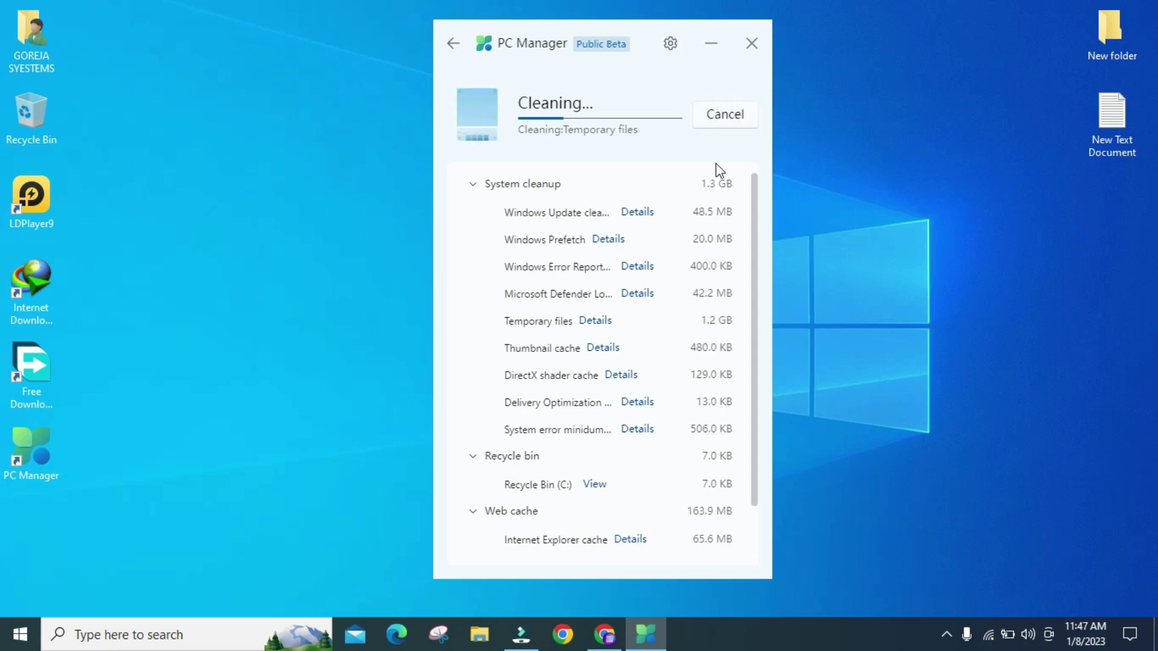
pyautogui.click(715, 125)
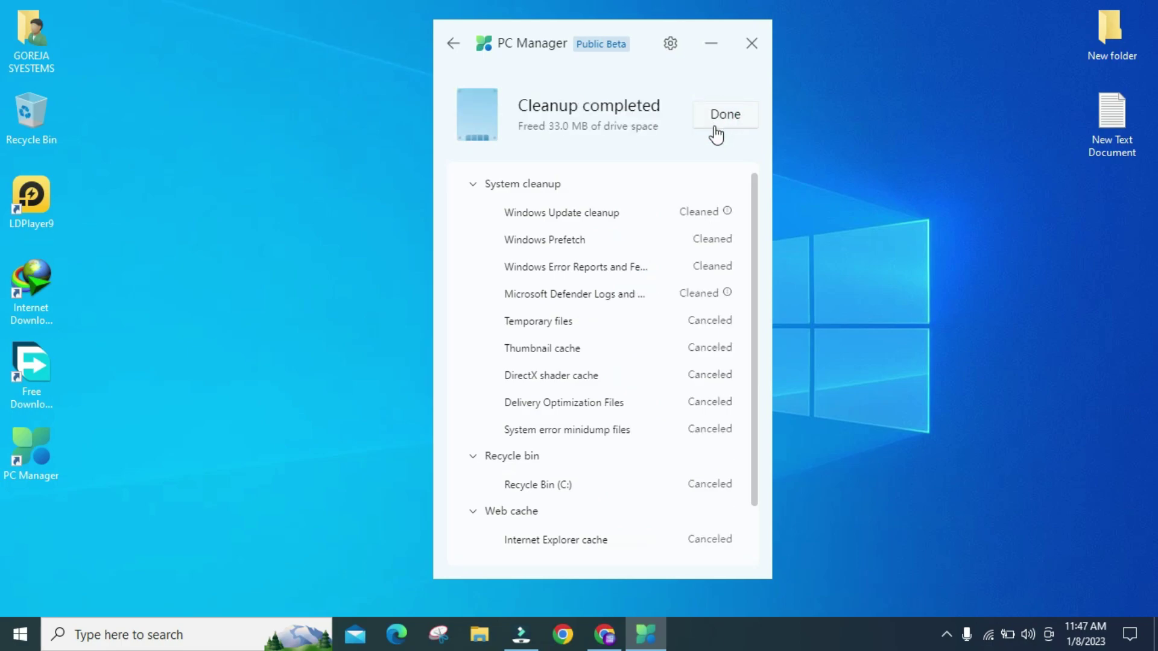
pyautogui.click(739, 119)
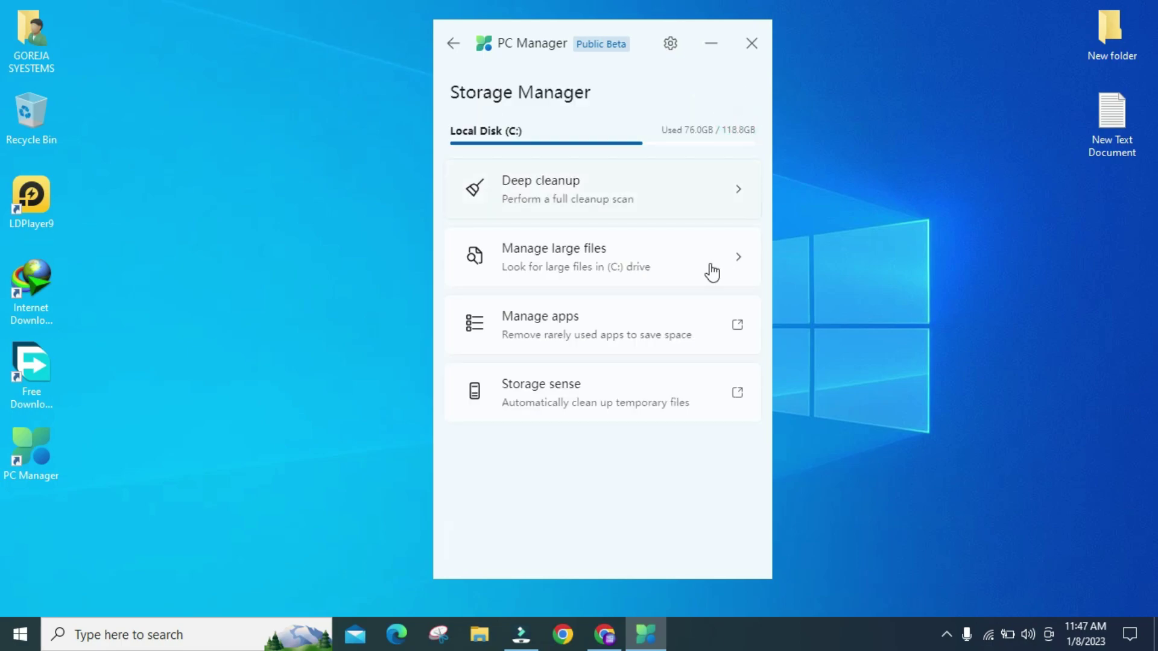
# - Look at the size and file type filters for managing large files, then return to Storage Manager
pyautogui.click(544, 259)
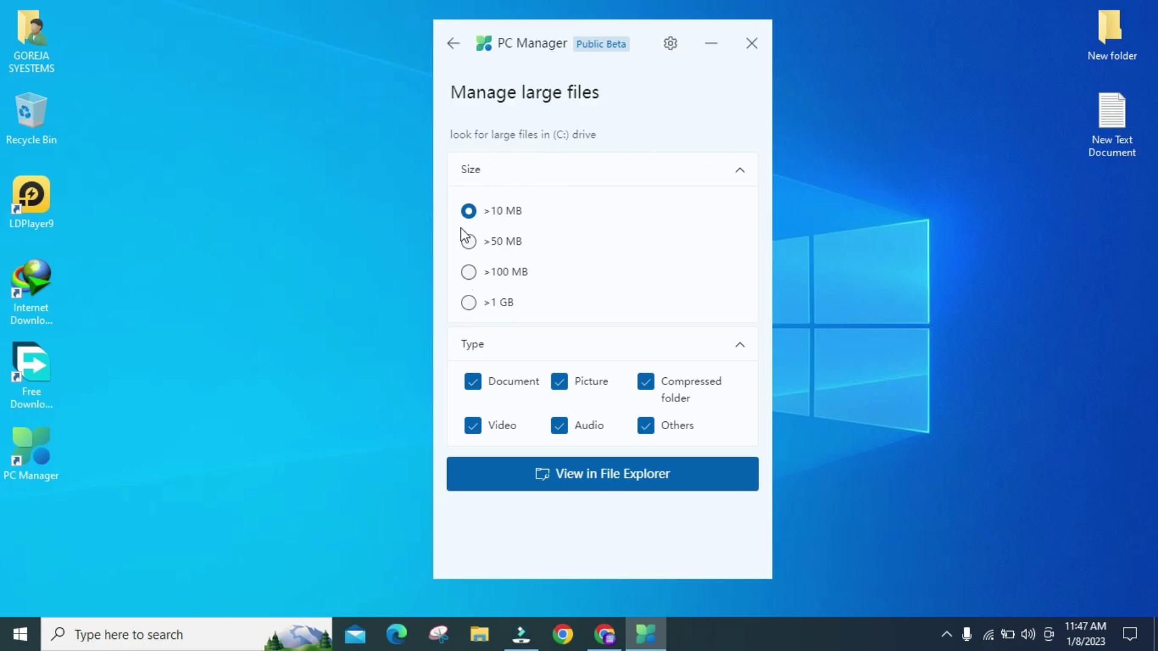
pyautogui.click(518, 178)
pyautogui.click(517, 178)
pyautogui.click(452, 43)
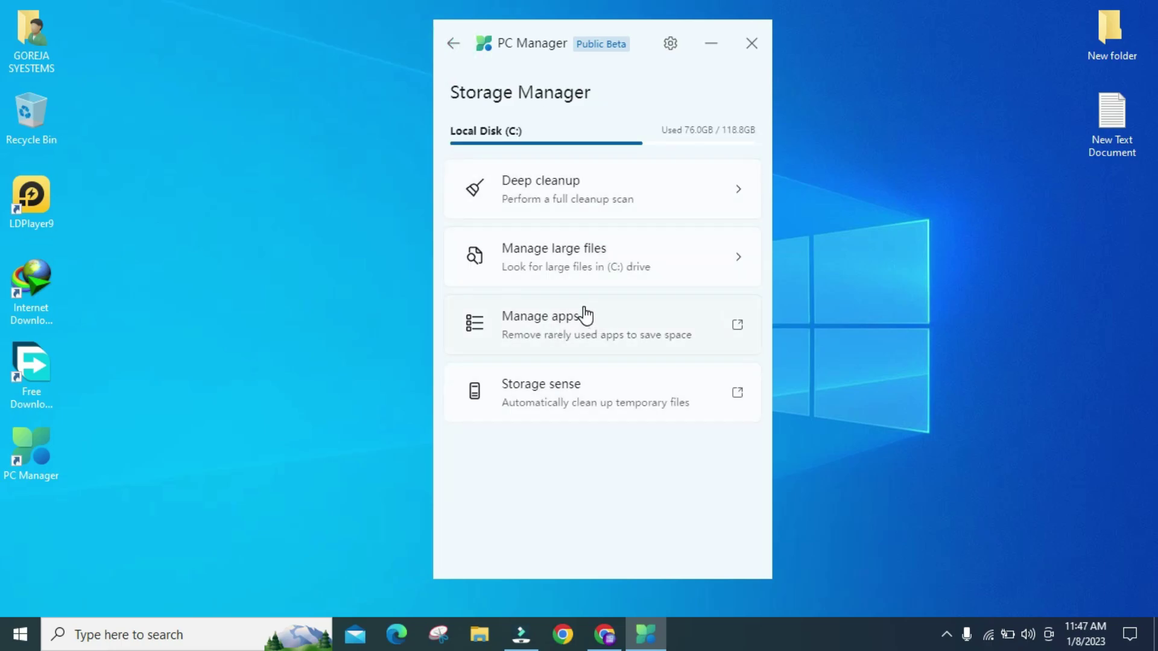
# - Open Manage apps, browse the installed apps in Windows Settings with PC Manager minimized, and close Settings
pyautogui.click(546, 331)
pyautogui.click(734, 327)
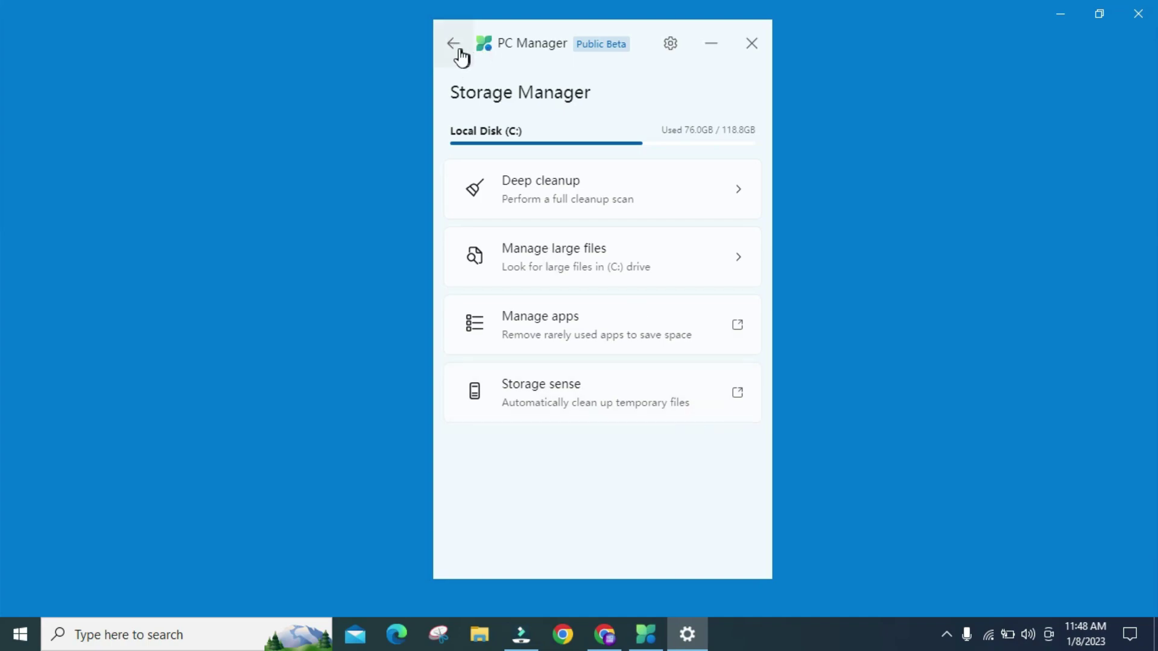
pyautogui.click(456, 48)
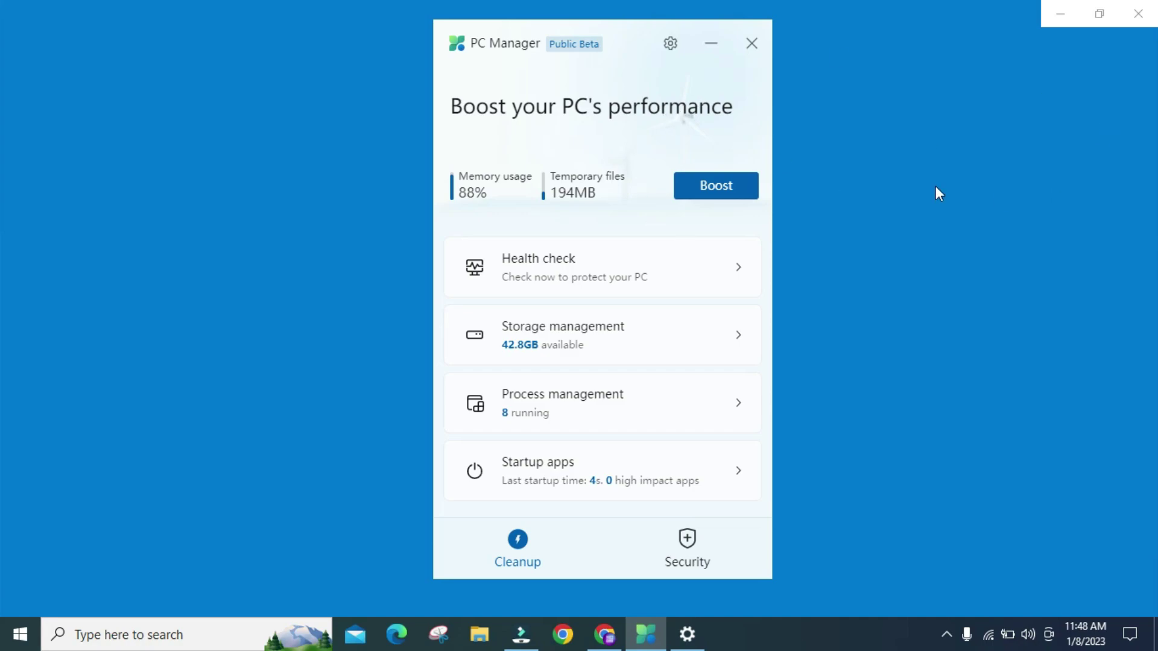
pyautogui.click(1148, 21)
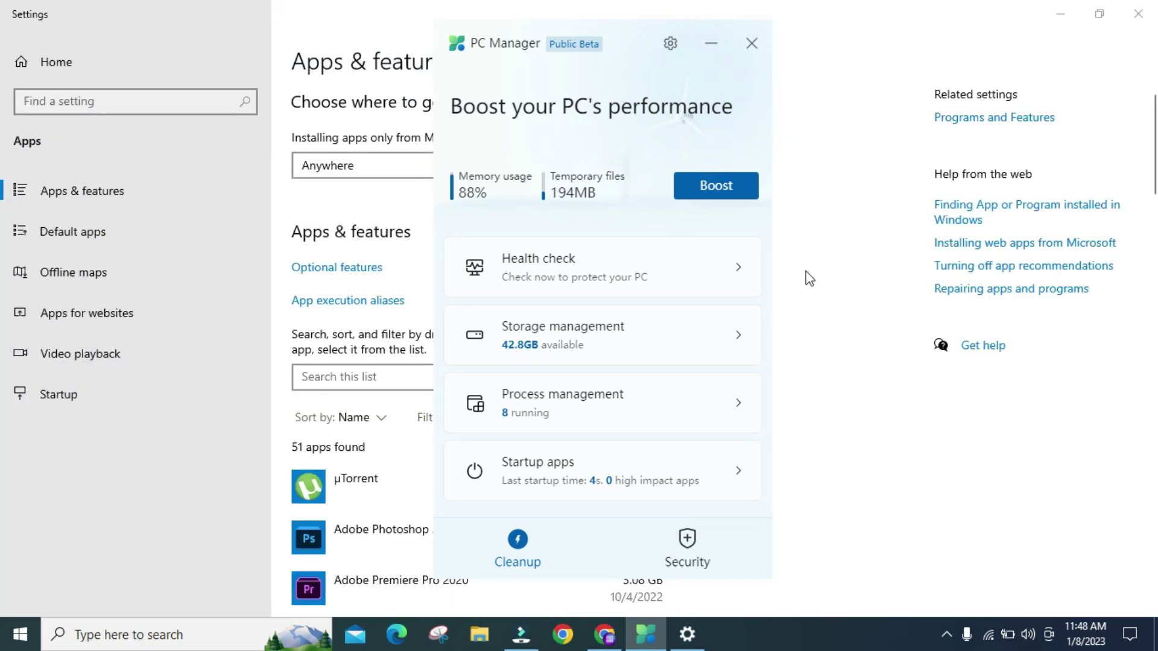
pyautogui.click(710, 43)
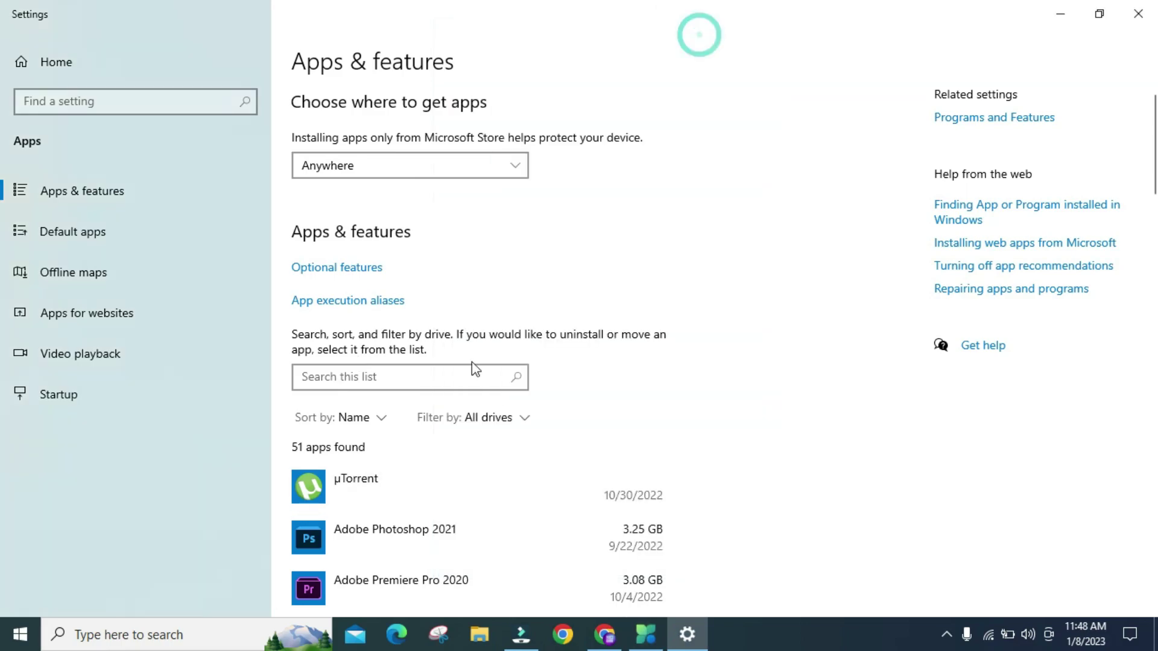
pyautogui.scroll(-5, 471, 361)
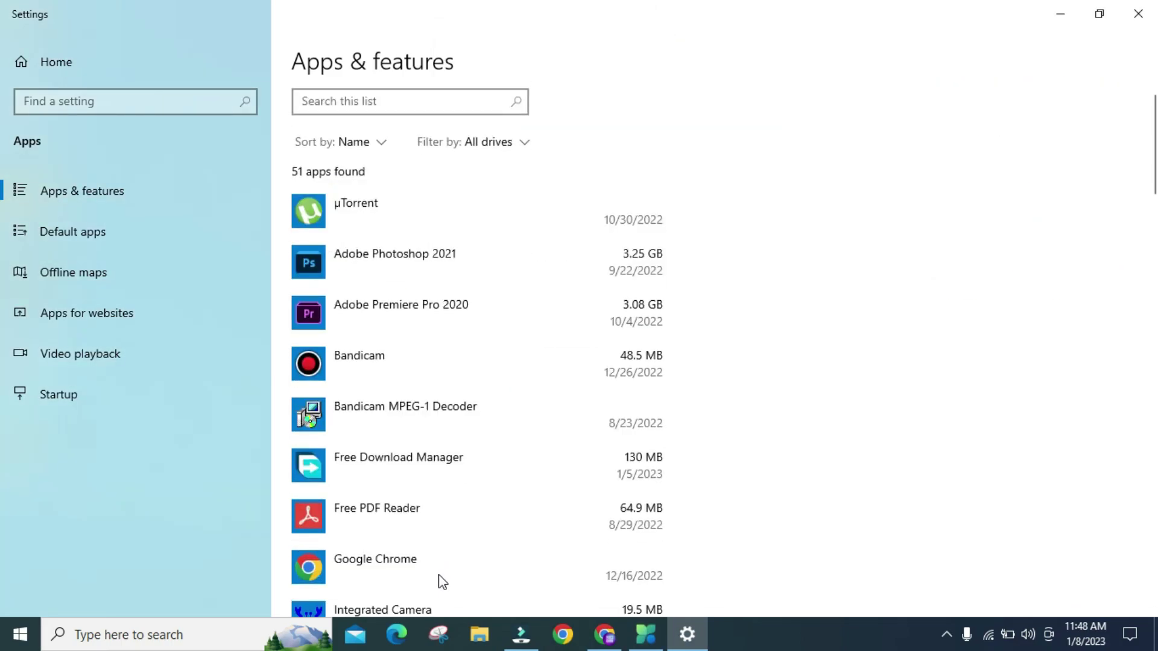
pyautogui.click(1138, 13)
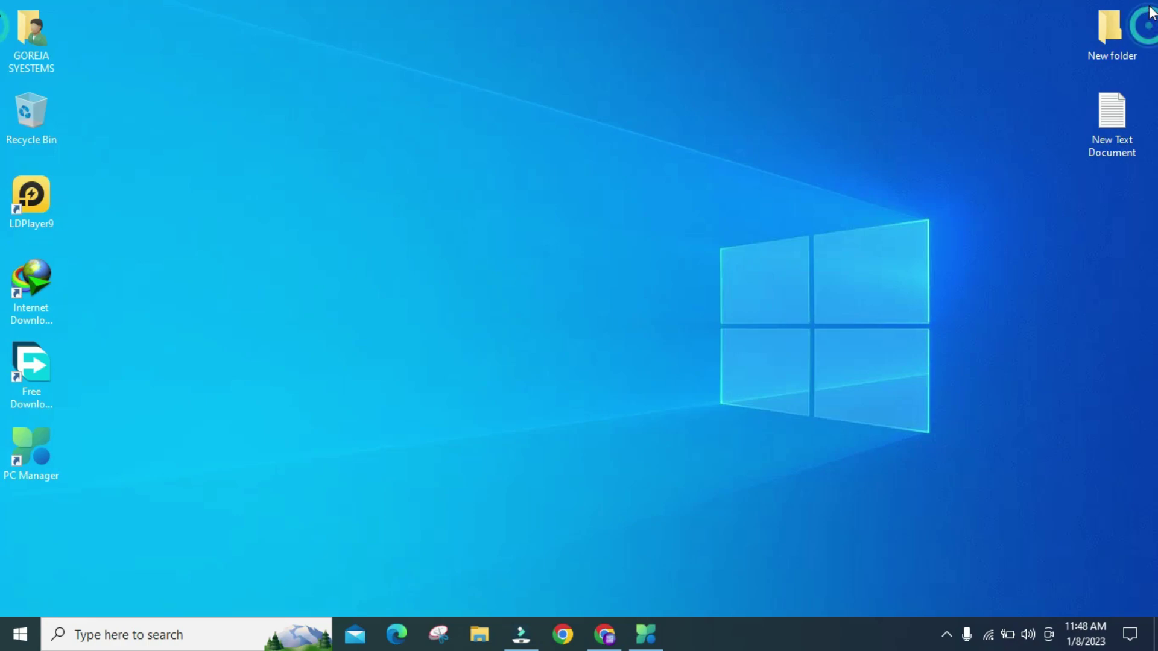
# - Bring PC Manager back up and boost the PC to free memory and clear temporary files
pyautogui.click(663, 635)
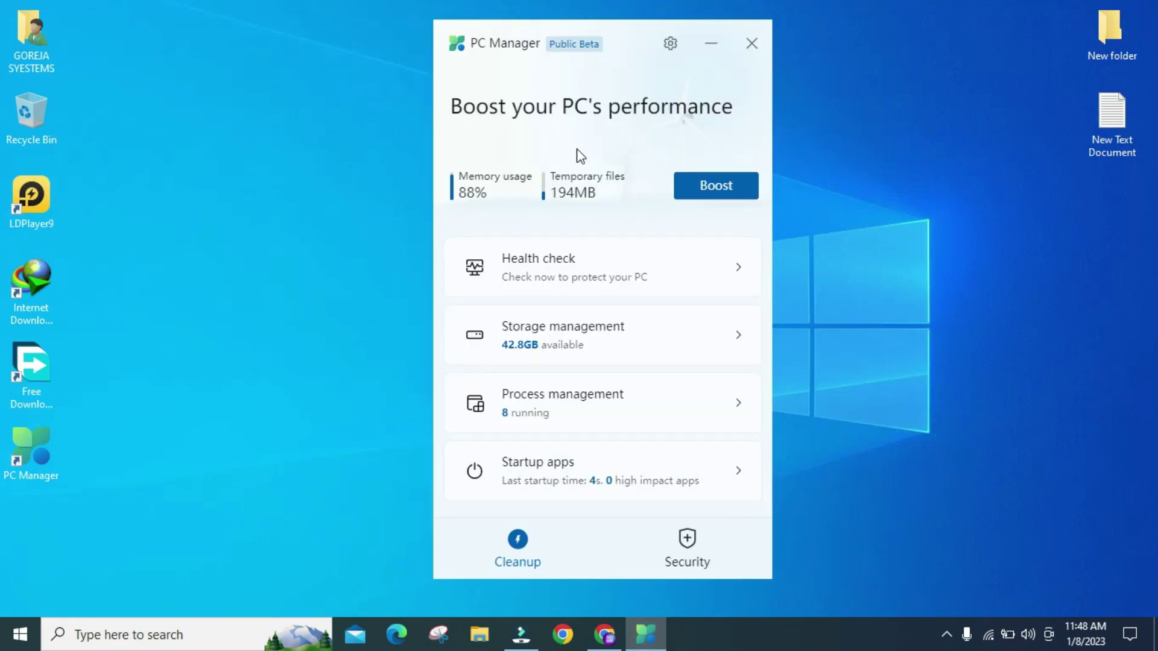
pyautogui.click(731, 189)
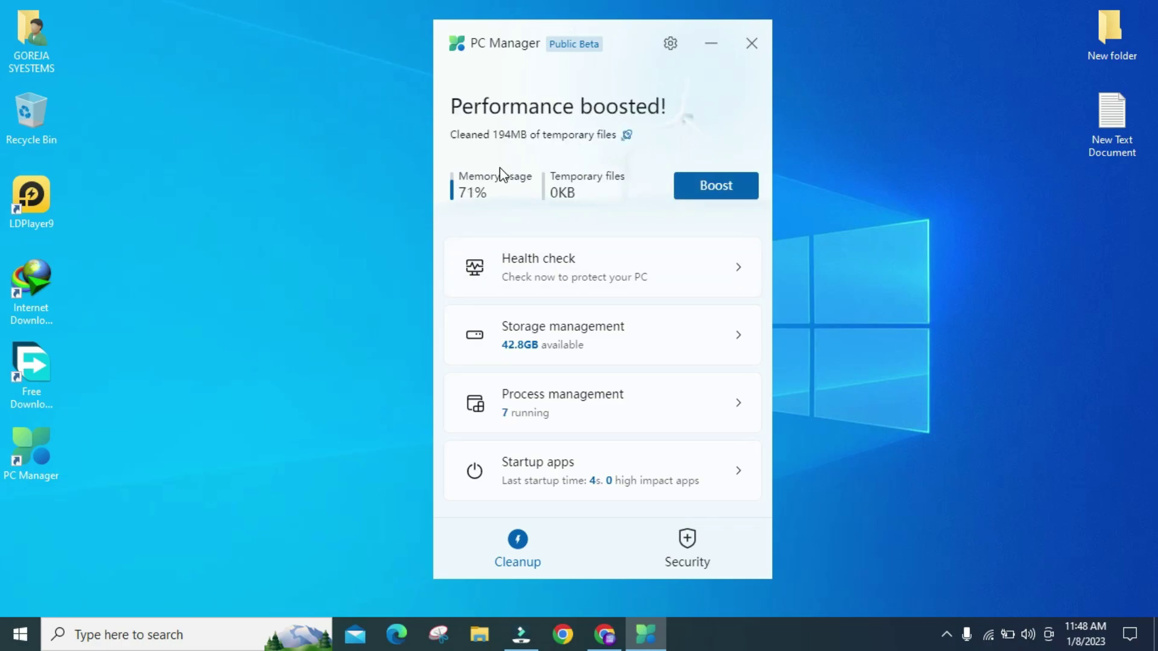
# - Run a health check, select all four startup apps for disabling, and return to the main page without proceeding
pyautogui.click(531, 274)
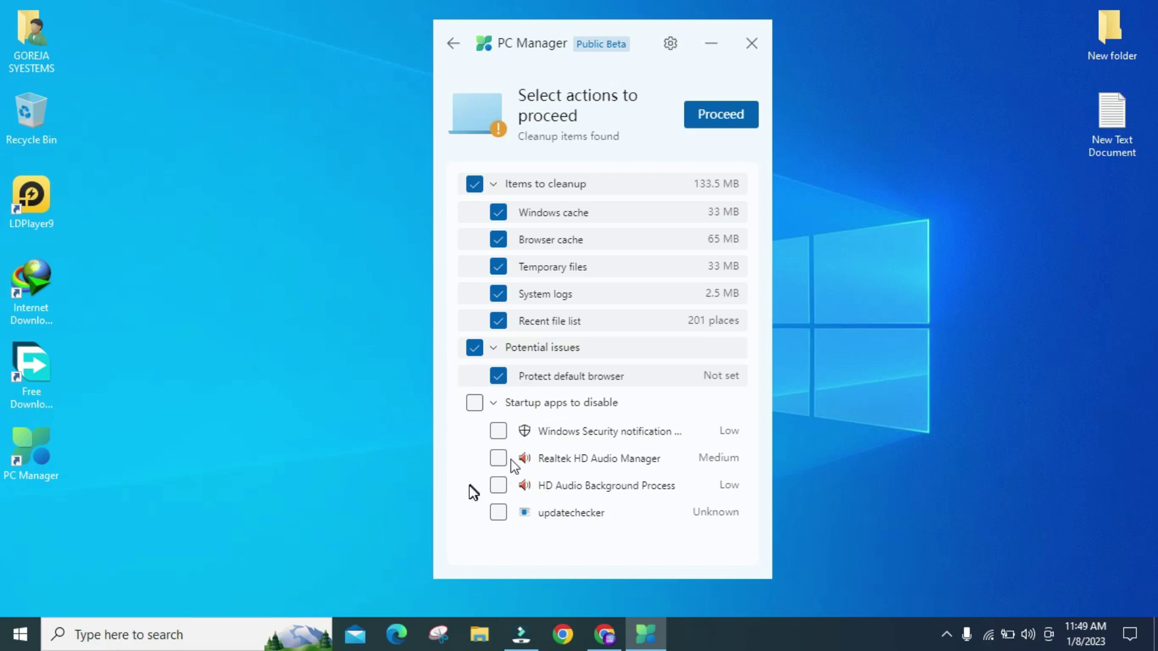
pyautogui.click(498, 513)
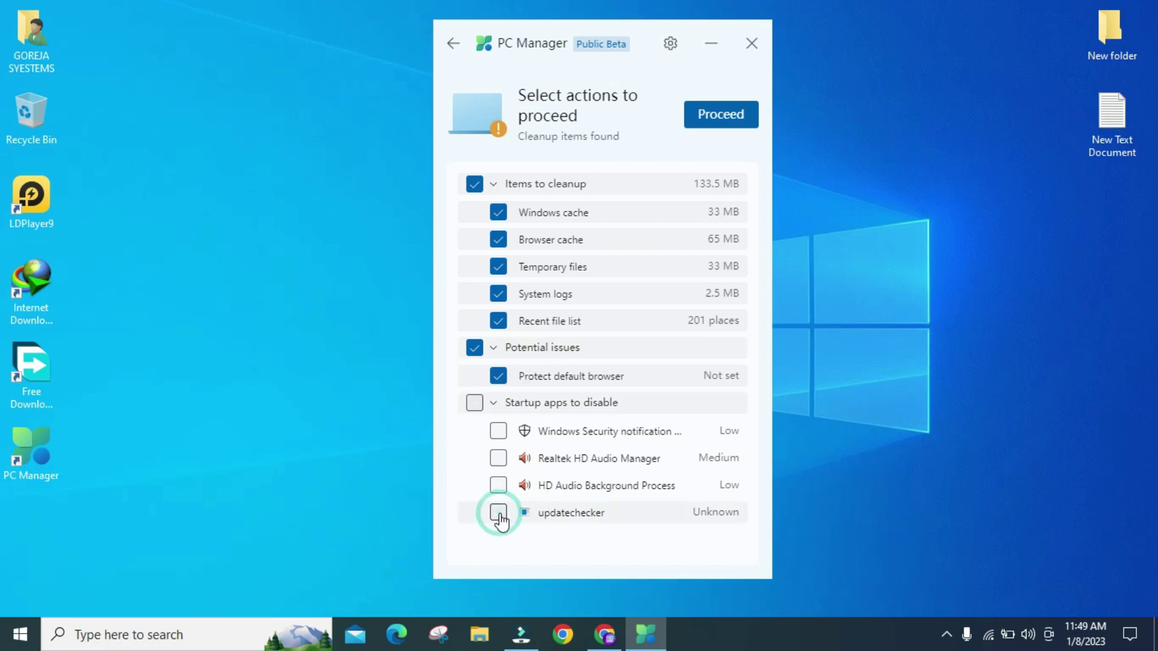
pyautogui.click(498, 485)
pyautogui.click(499, 459)
pyautogui.click(498, 430)
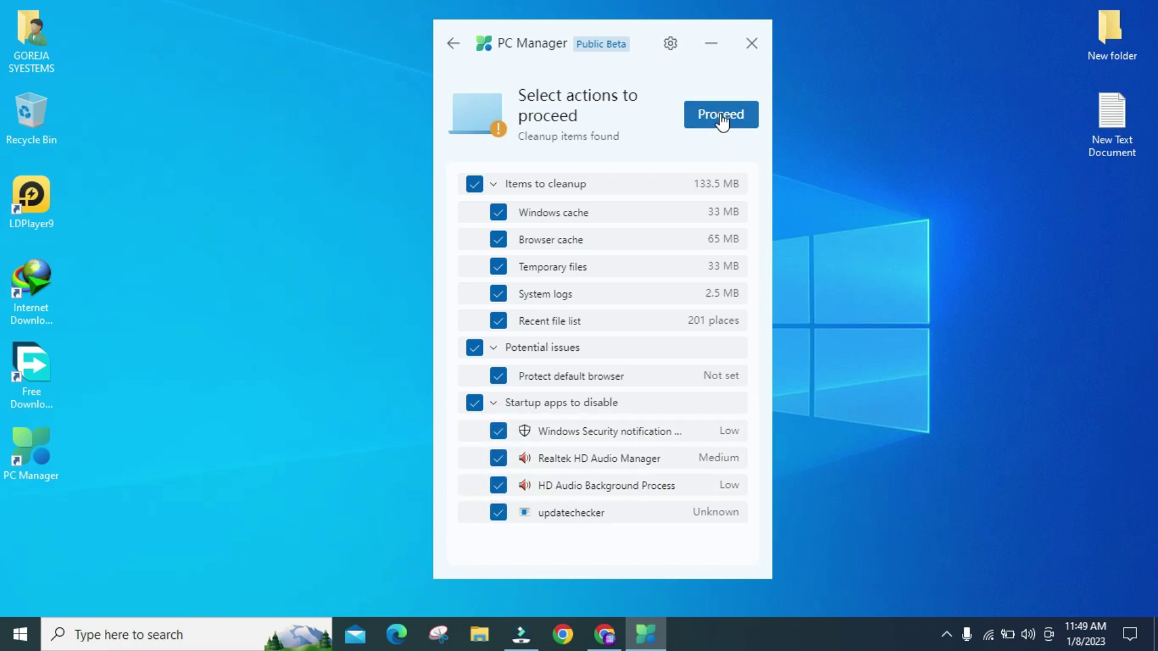
pyautogui.click(449, 43)
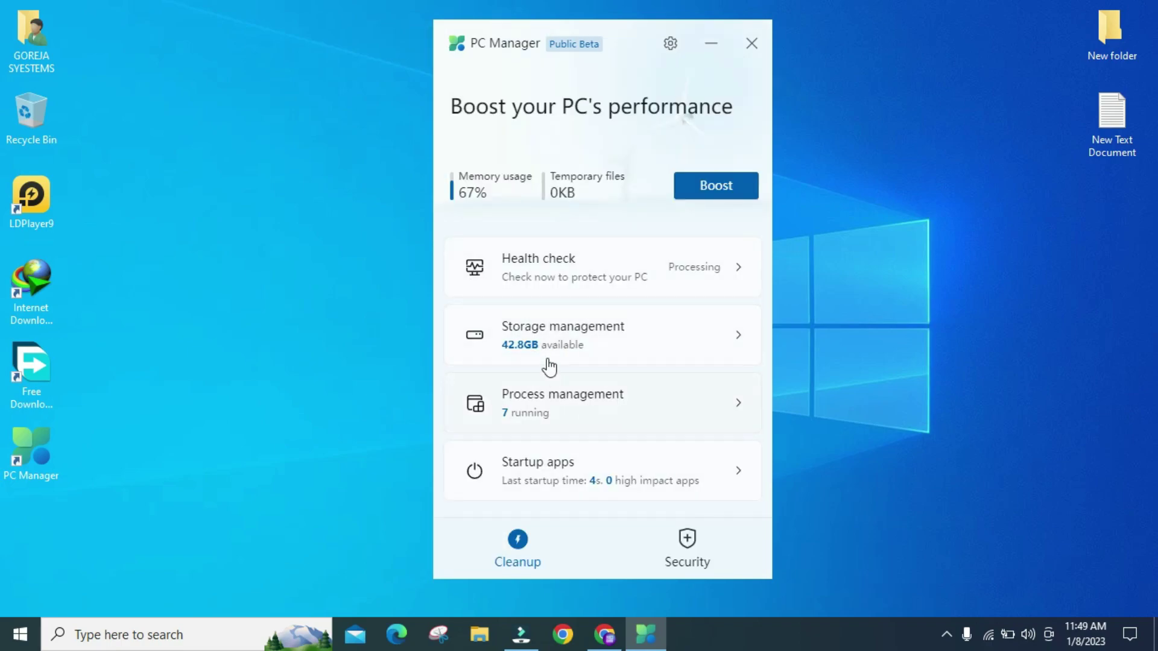
# - Look over the Storage Manager options and the running apps in Process management, then return to the main page
pyautogui.click(594, 346)
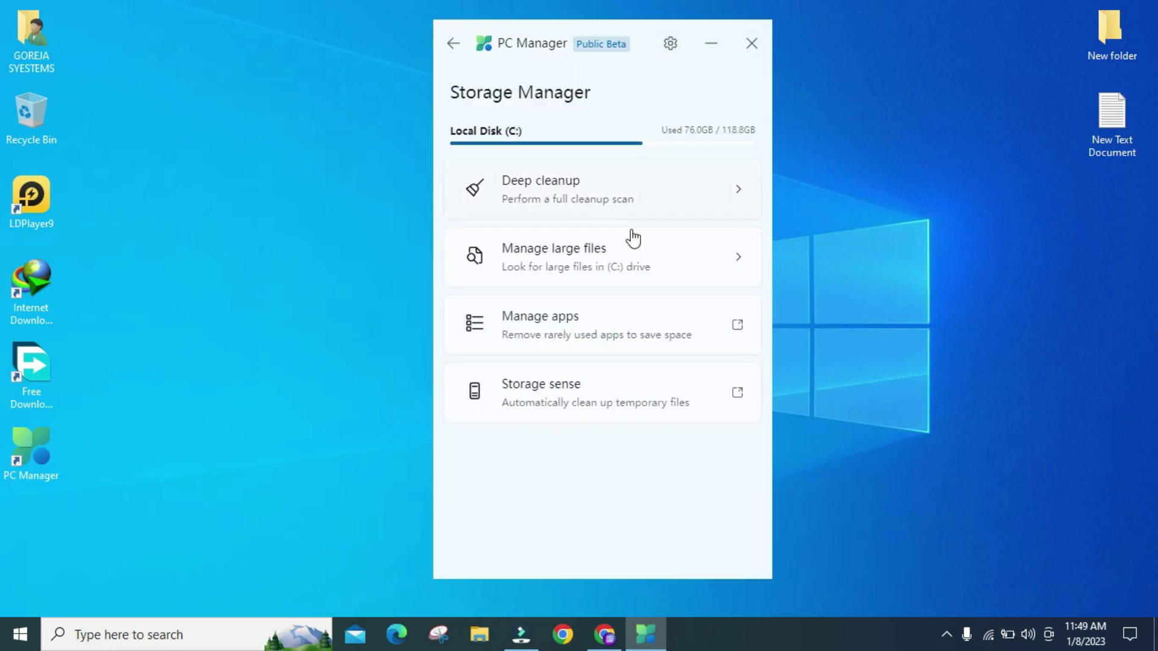
pyautogui.click(447, 44)
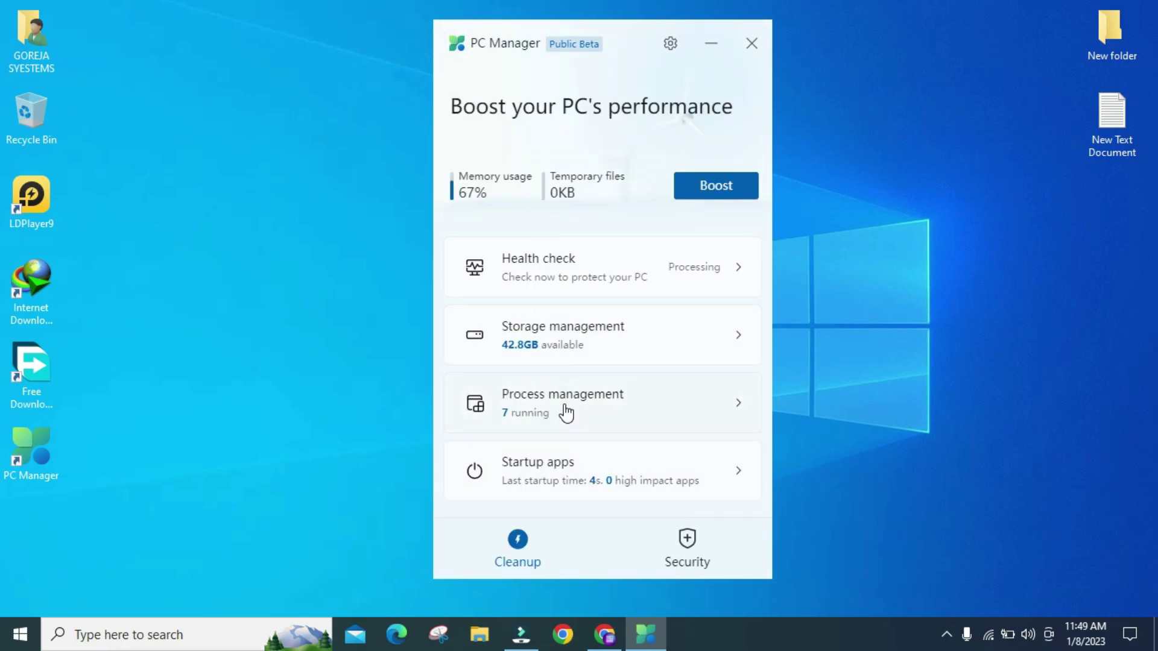
pyautogui.click(566, 413)
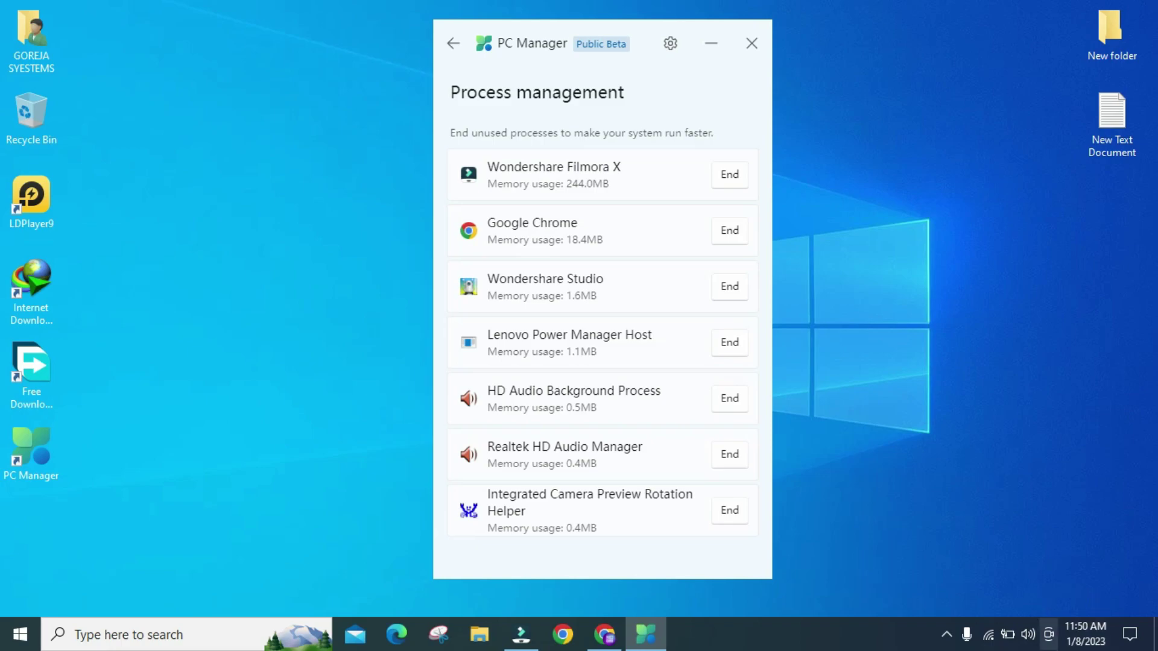
pyautogui.rightClick(952, 643)
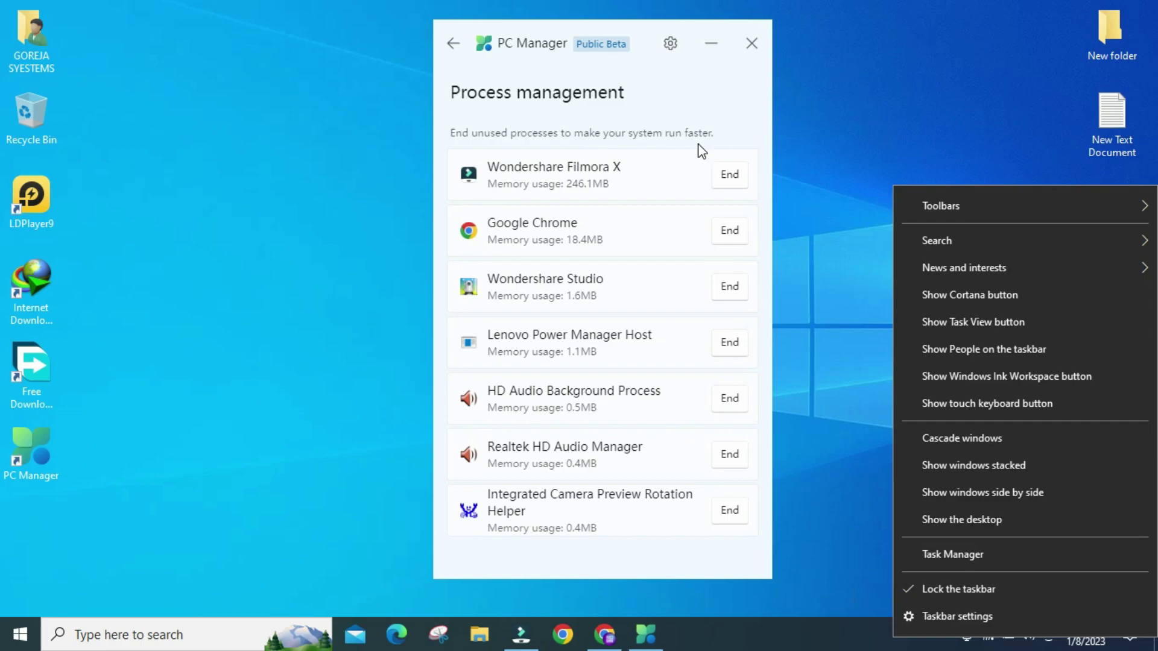
pyautogui.click(455, 214)
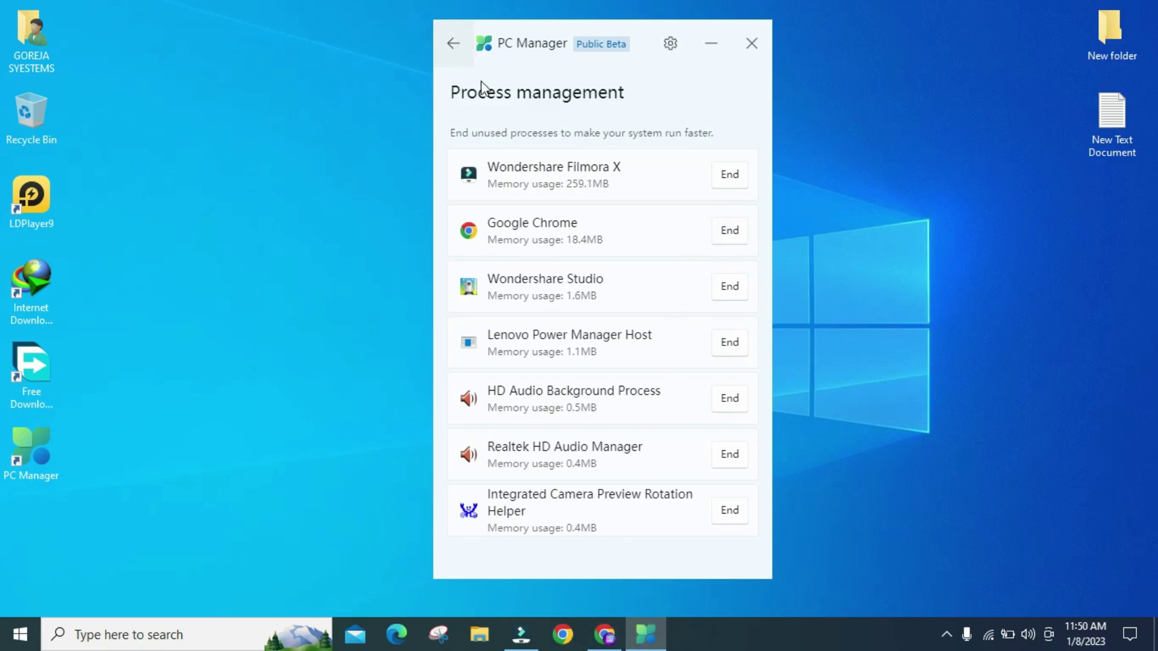
pyautogui.click(453, 43)
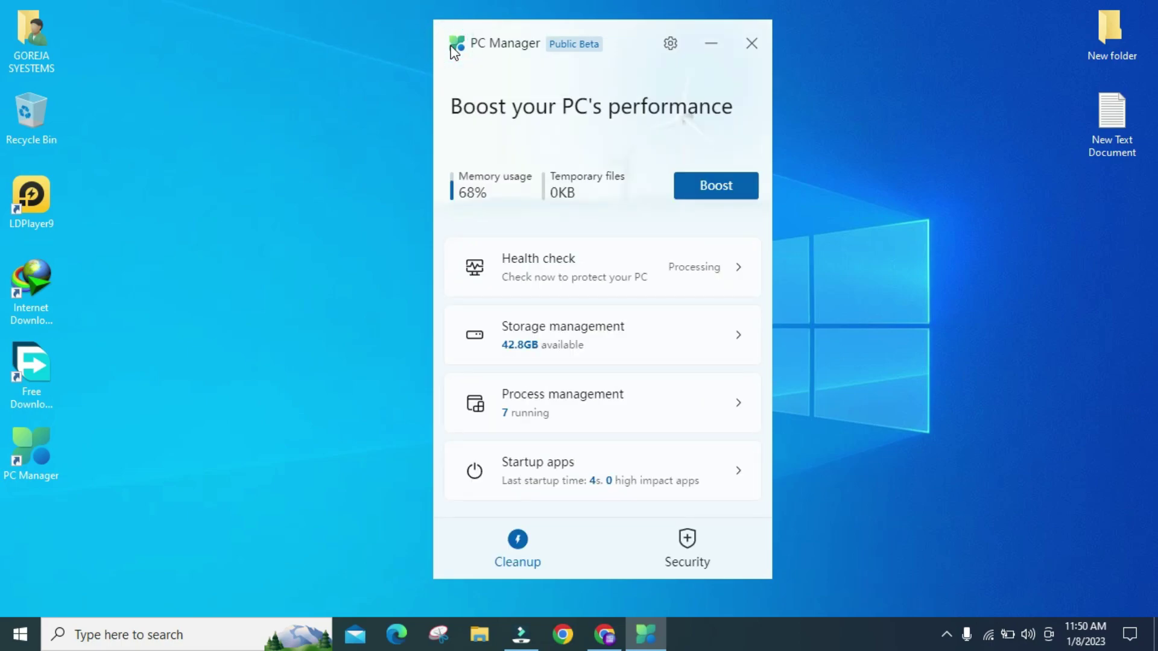
# - Review the full list of startup apps, try Free Download Manager's startup setting on and off, and return to the main page
pyautogui.click(557, 484)
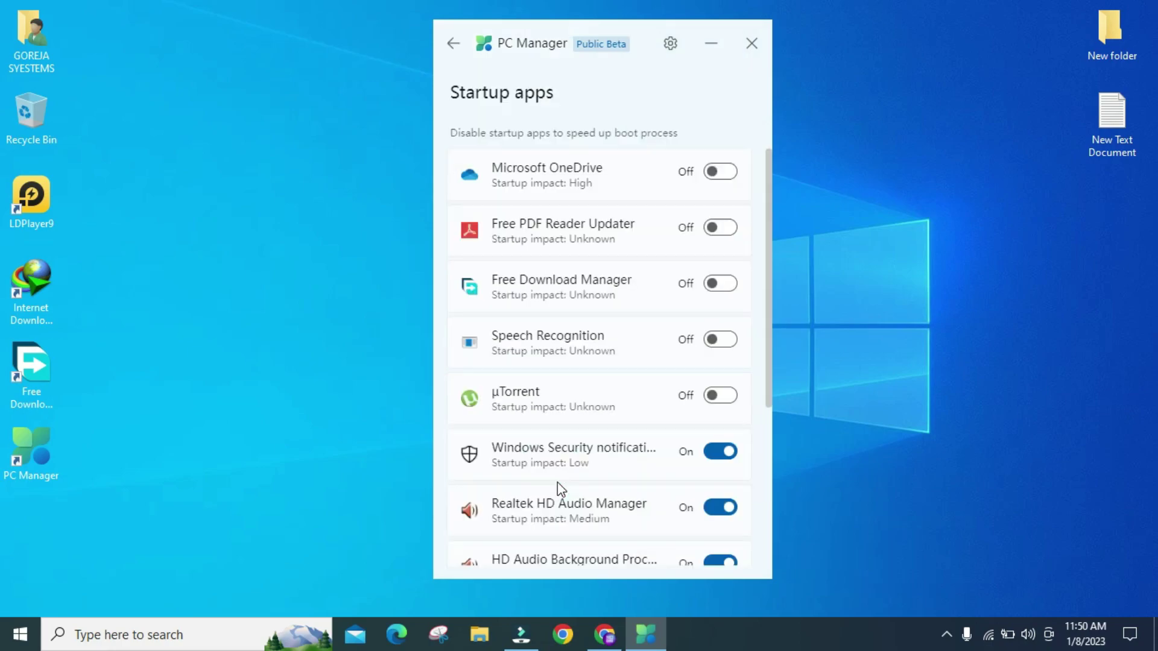
pyautogui.scroll(-2, 562, 378)
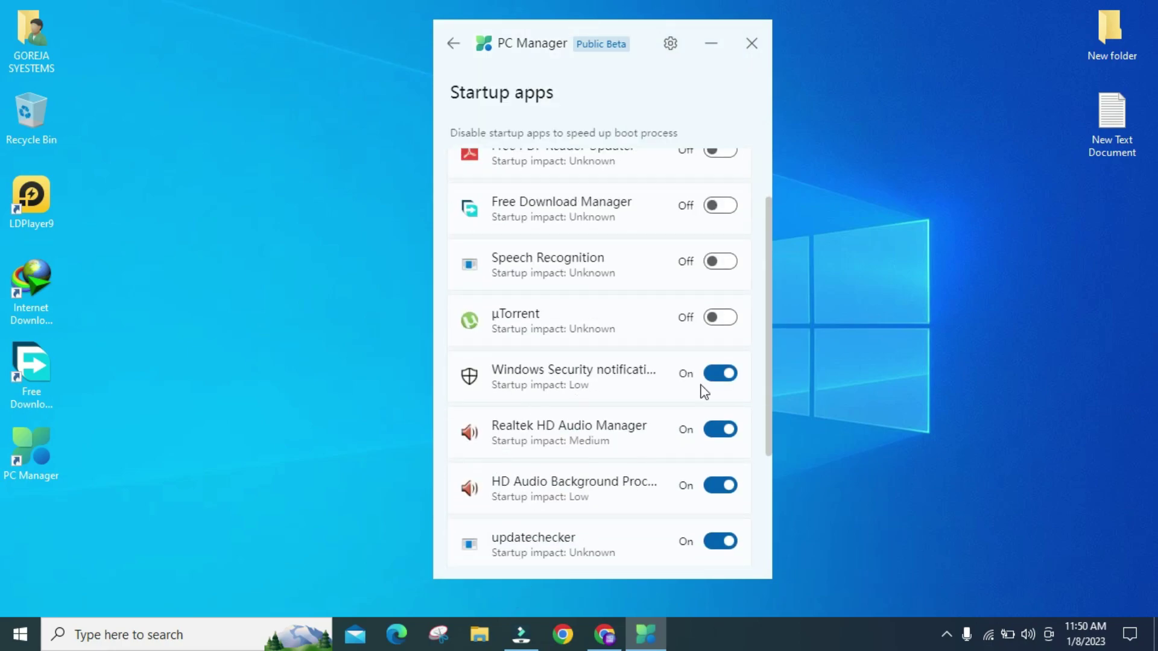
pyautogui.scroll(-3, 627, 326)
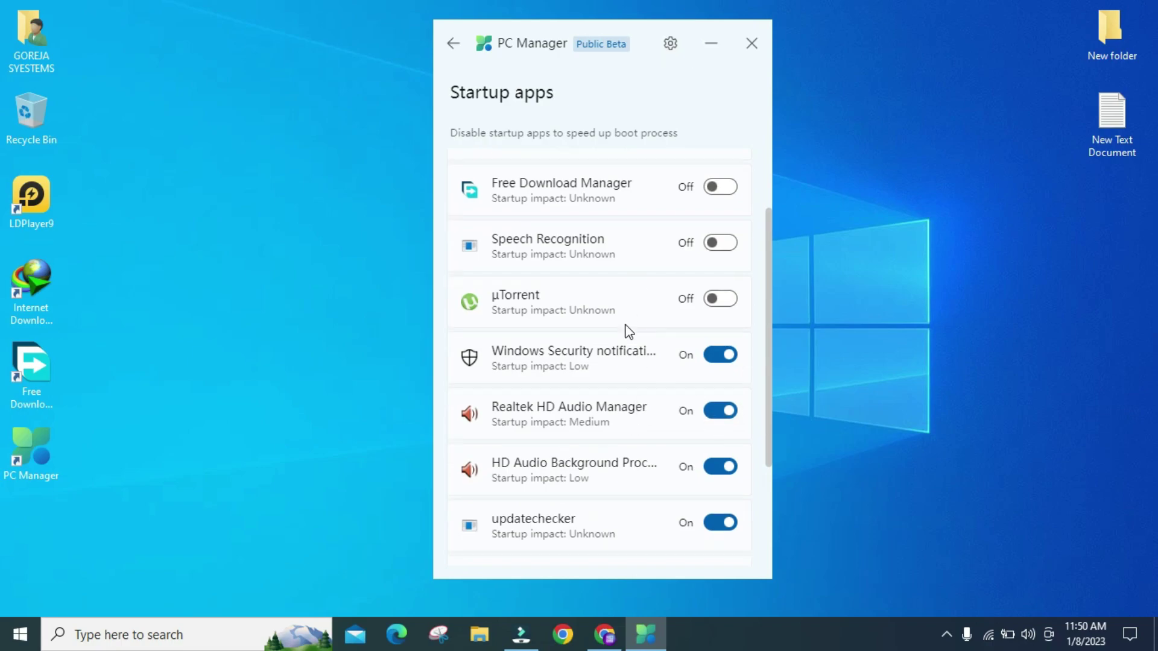
pyautogui.scroll(4, 631, 327)
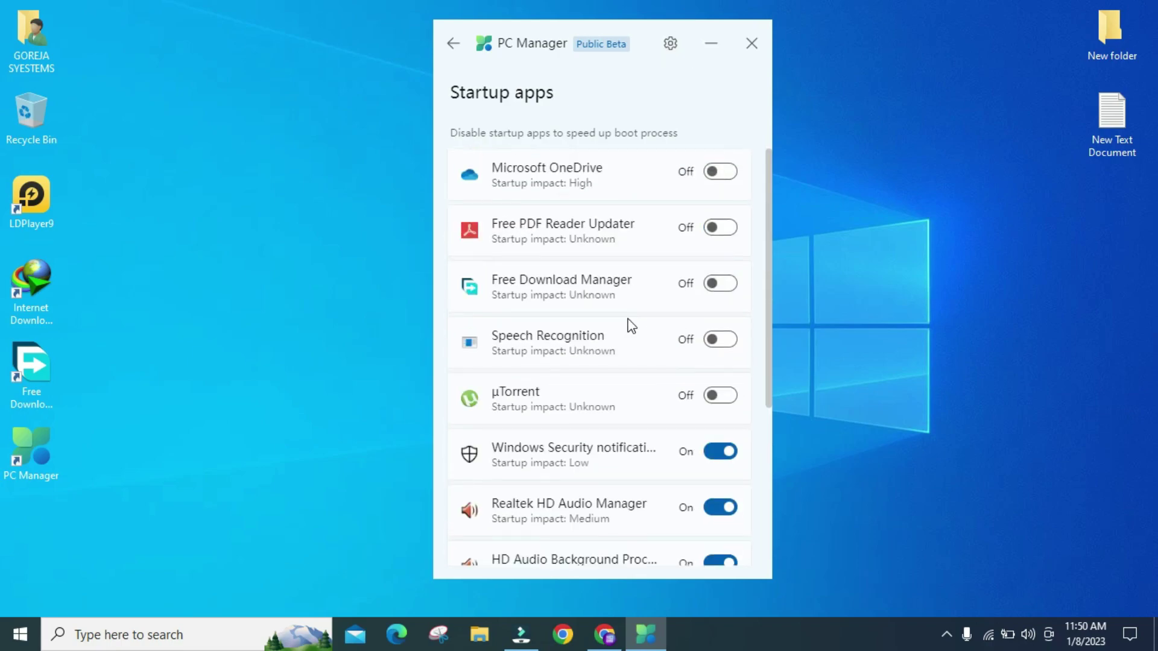
pyautogui.click(727, 296)
pyautogui.click(712, 295)
pyautogui.scroll(-4, 548, 152)
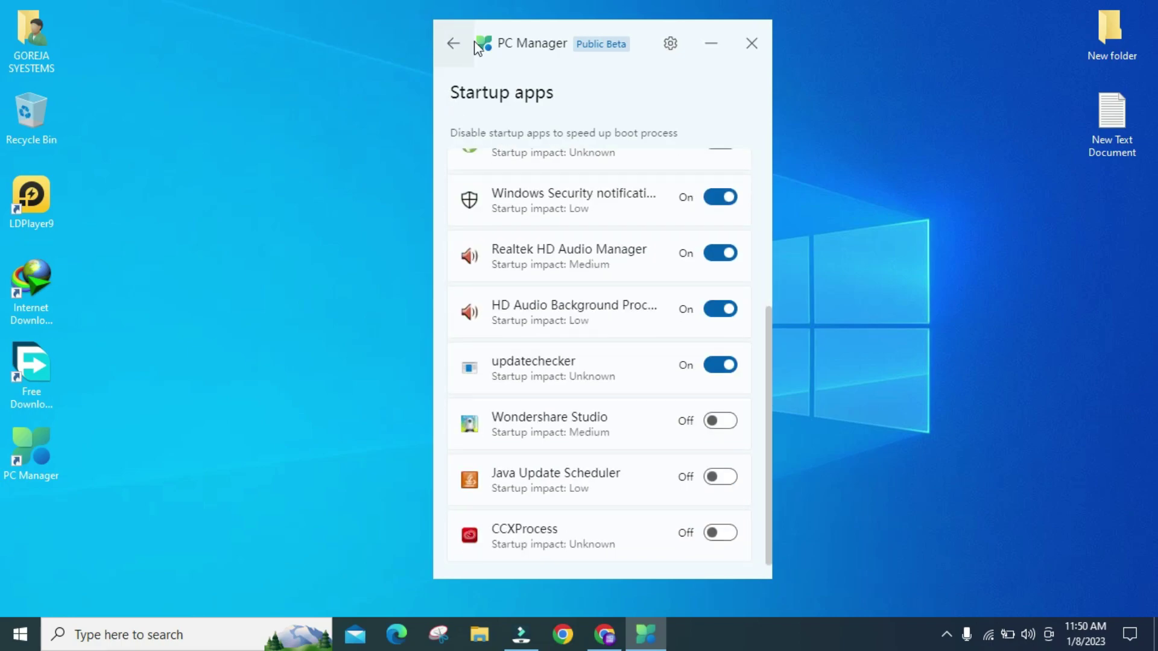
pyautogui.click(453, 44)
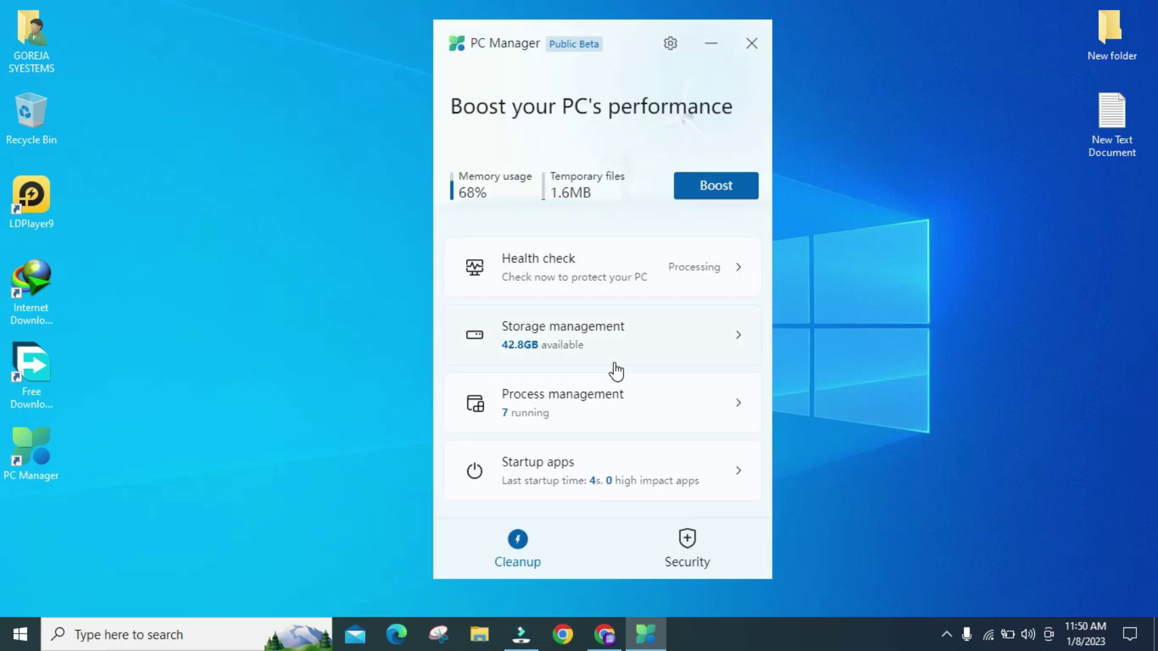
# - Start a Microsoft Defender Antivirus threat scan from the Security section, then cancel it and leave the scan page
pyautogui.click(696, 572)
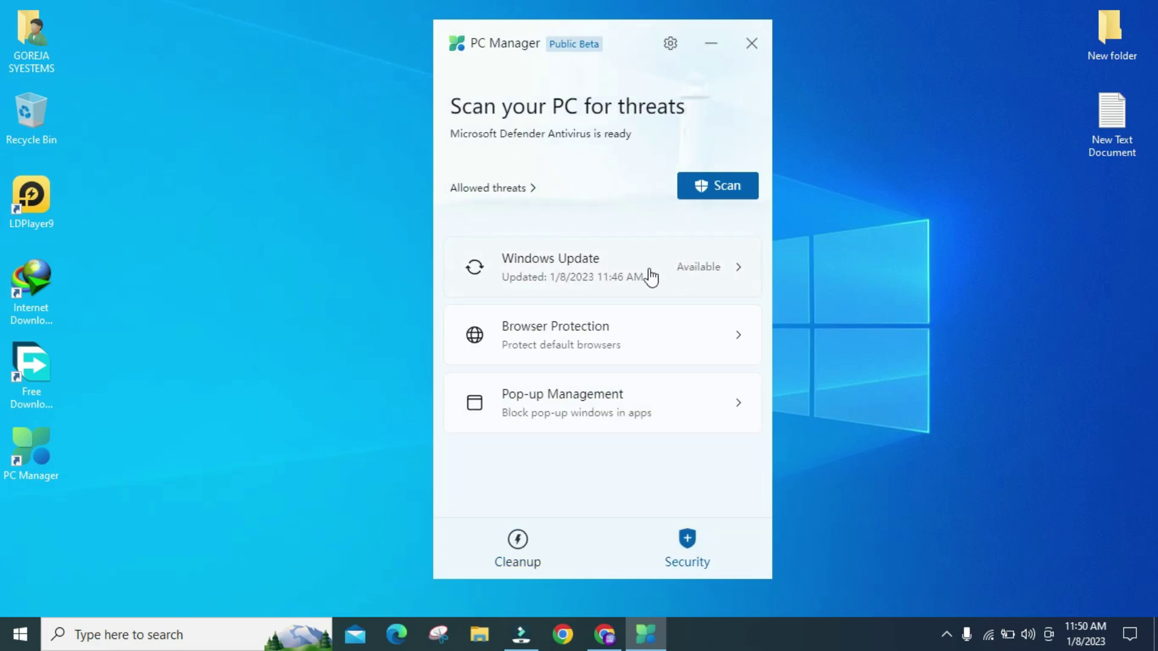
pyautogui.click(718, 196)
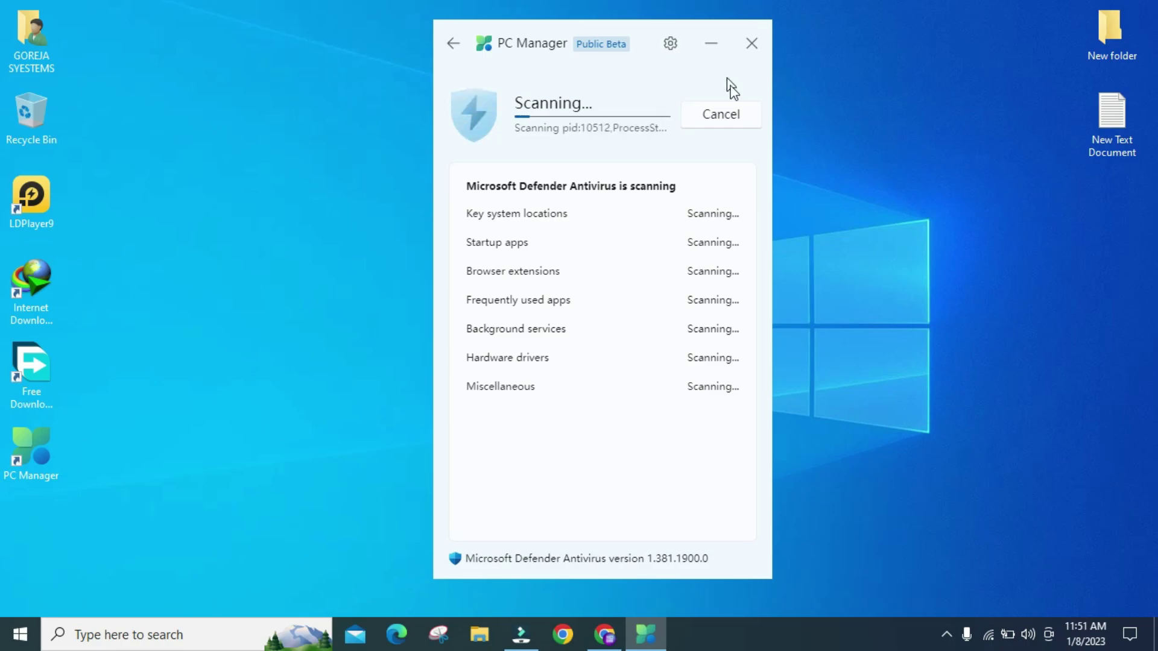
pyautogui.click(716, 111)
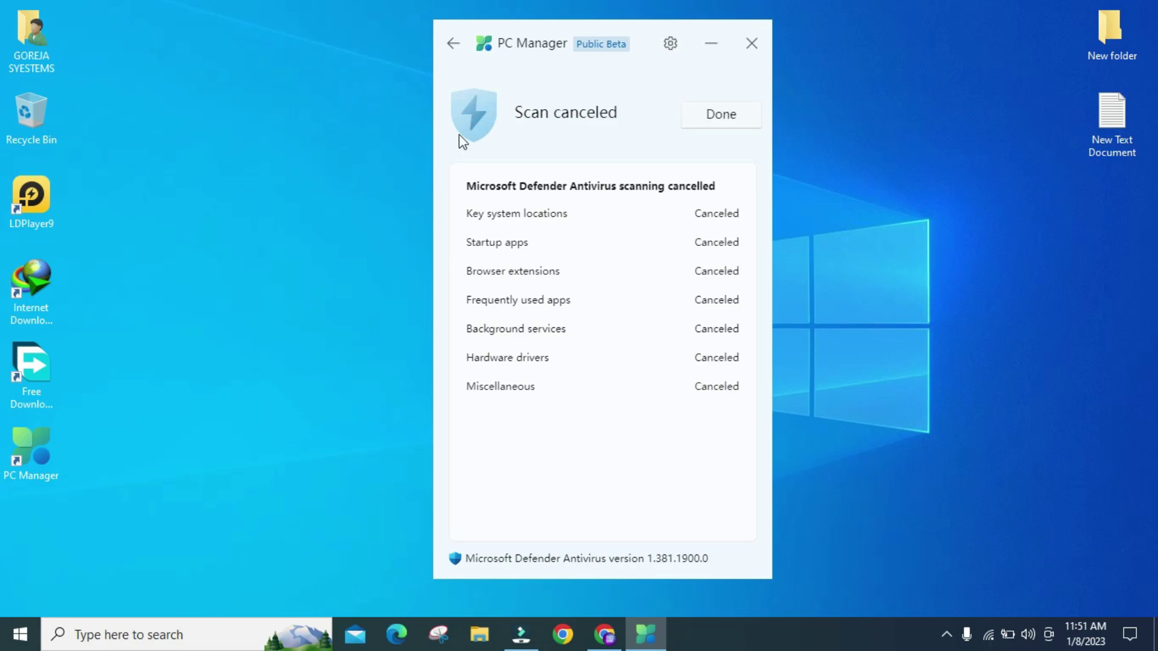
pyautogui.click(453, 43)
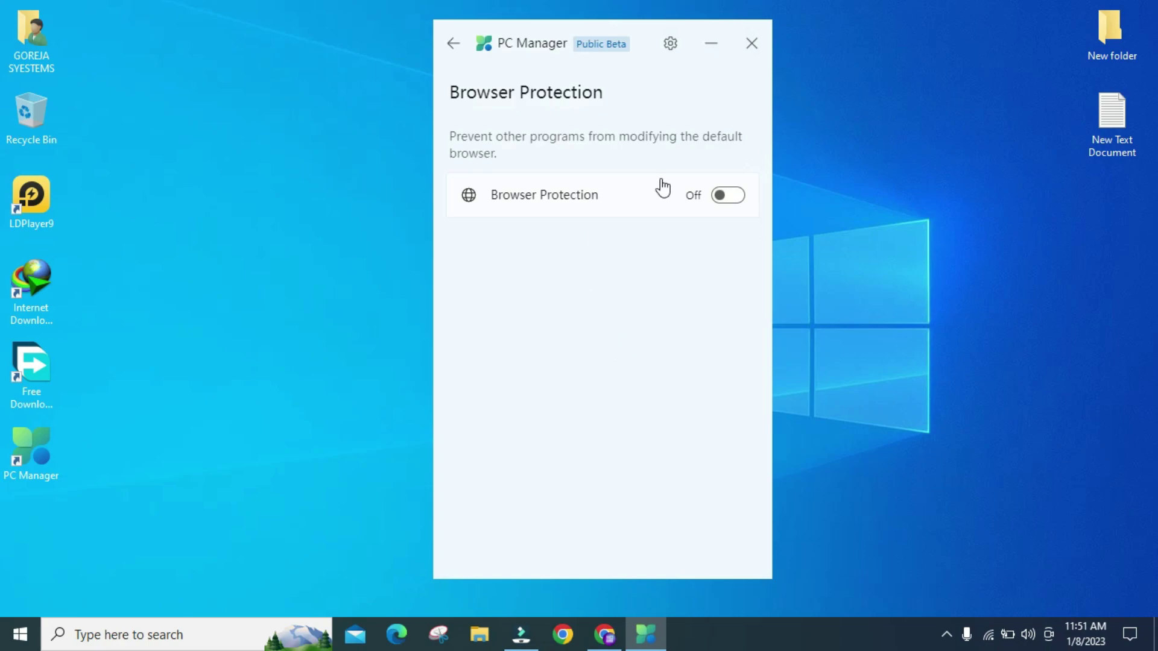
# - Enable Browser Protection for Microsoft Edge and return to the Security page
pyautogui.click(725, 201)
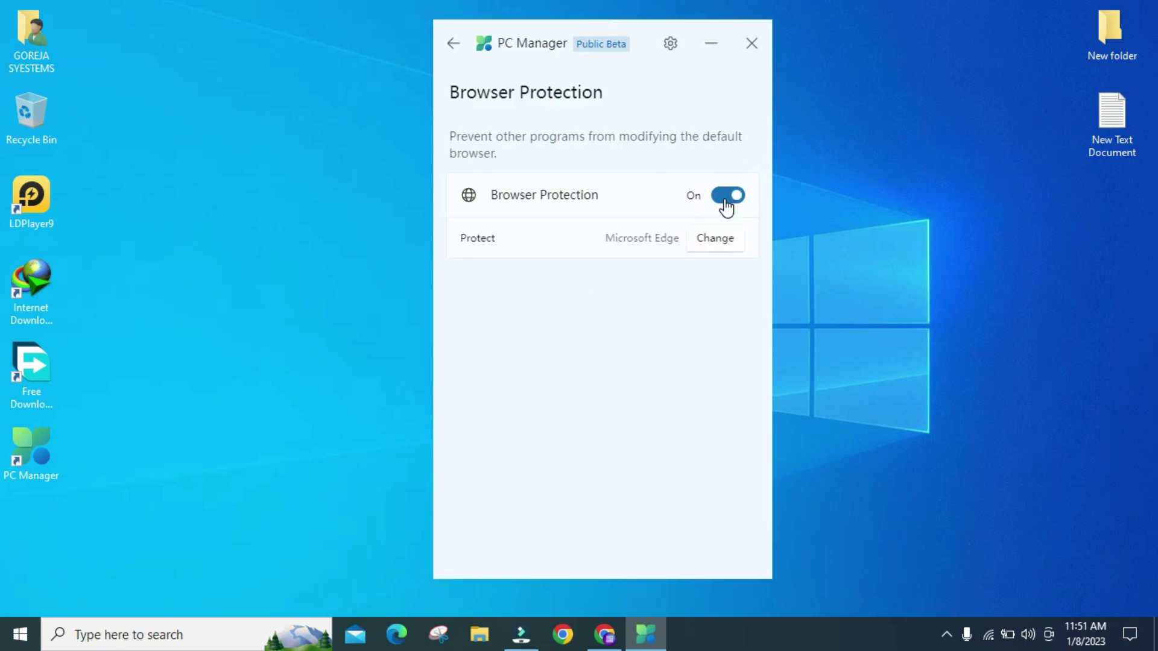
pyautogui.click(727, 199)
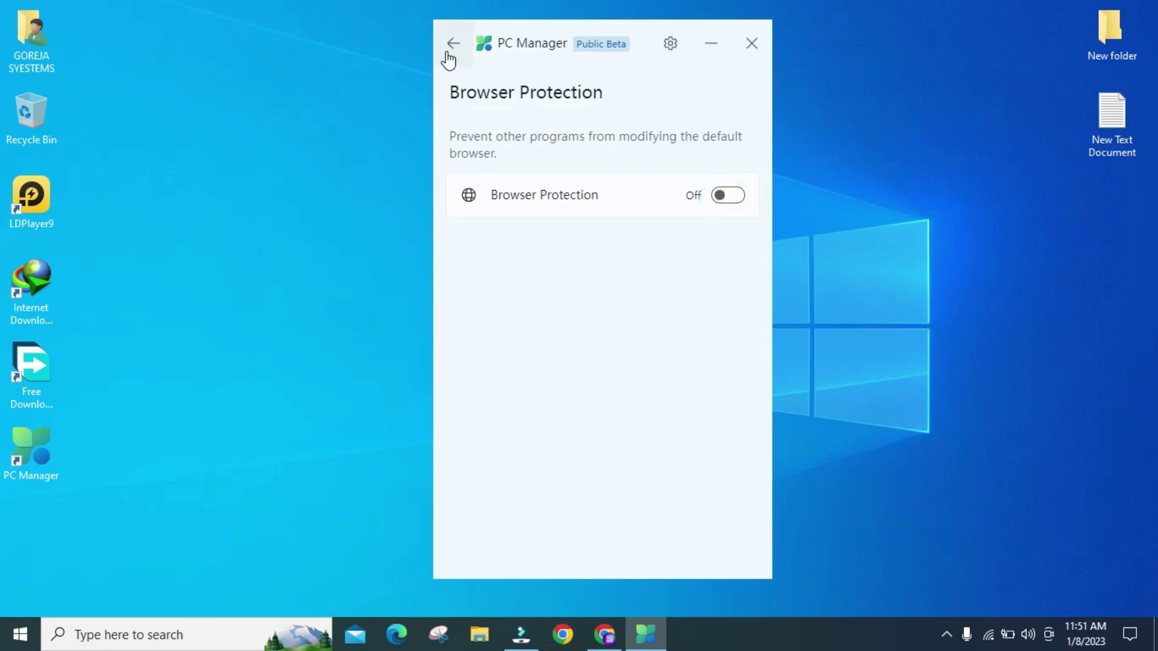
pyautogui.click(733, 196)
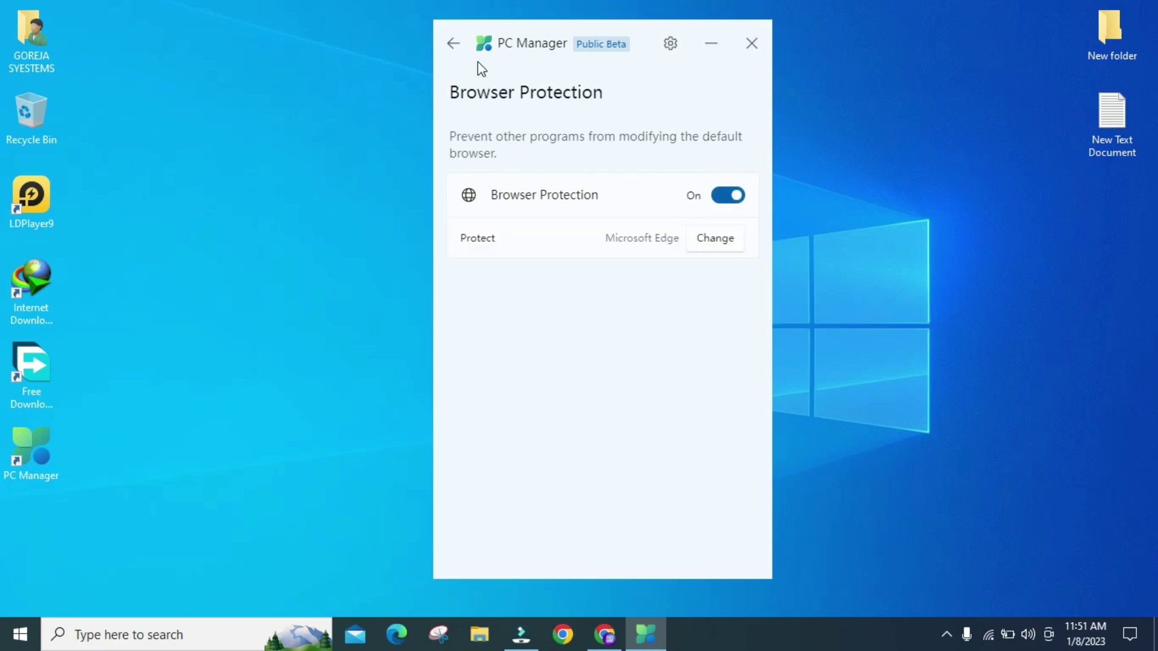
pyautogui.click(453, 42)
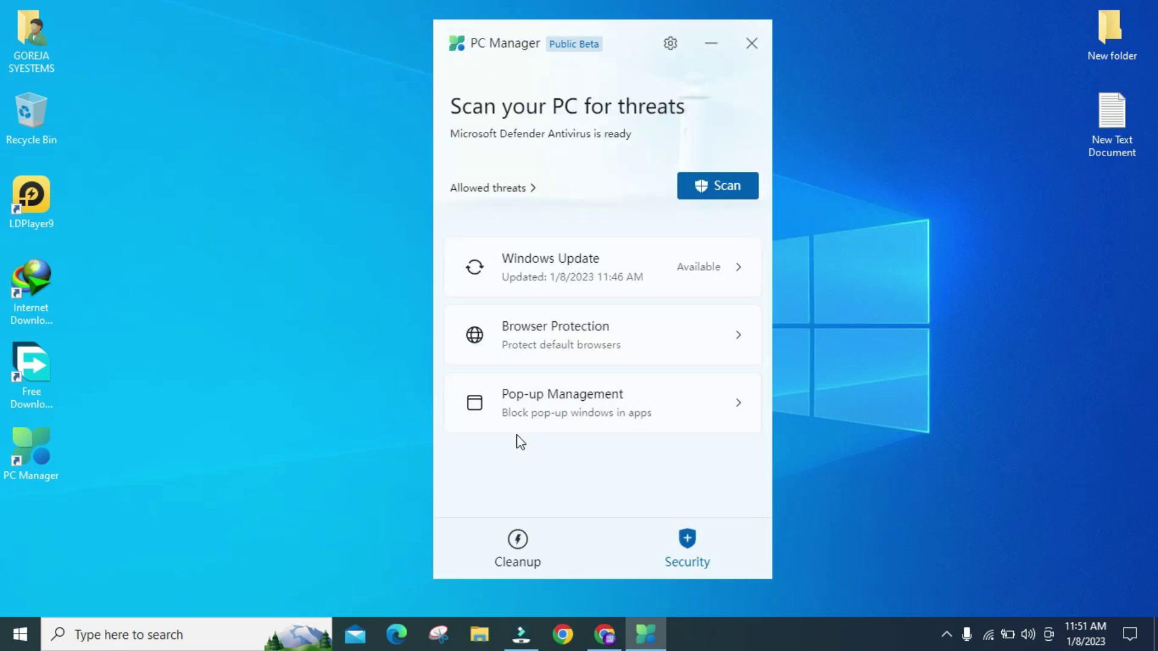
# - Enable pop-up blocking in Pop-up Management and return to the Security page
pyautogui.click(572, 403)
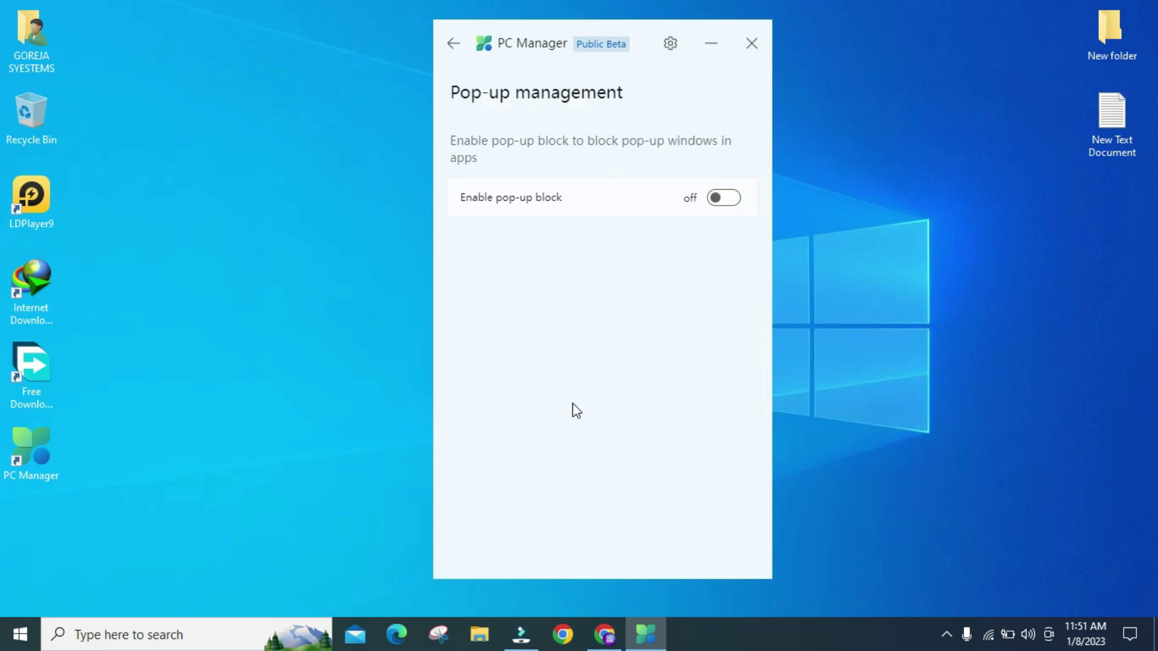
pyautogui.click(709, 199)
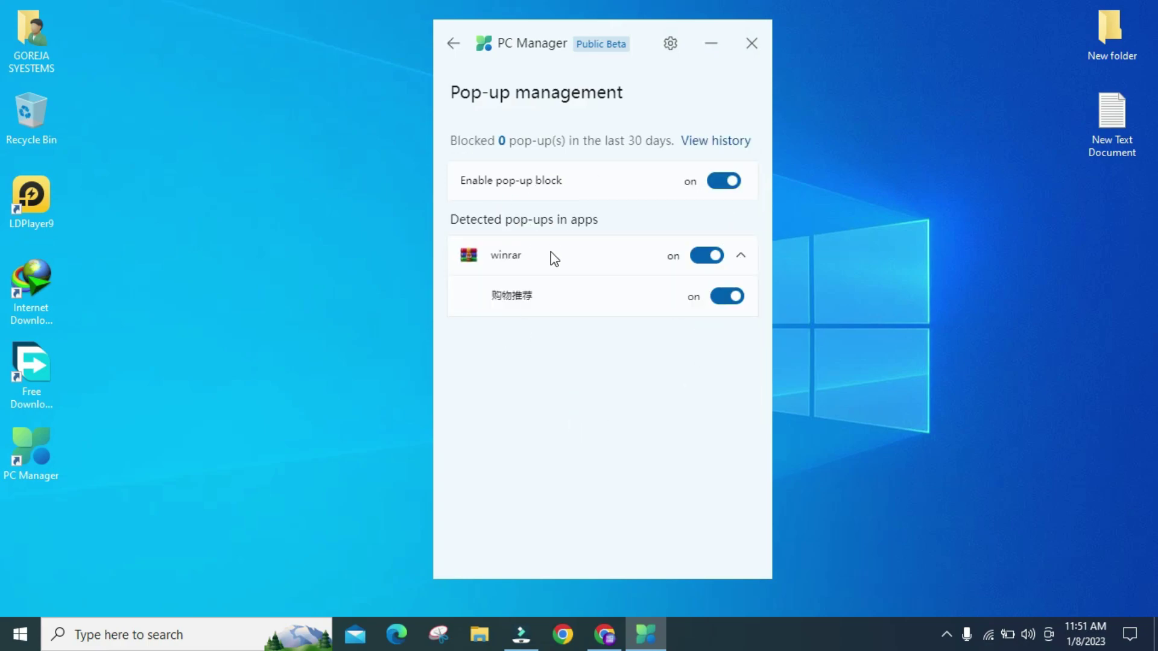
pyautogui.click(453, 43)
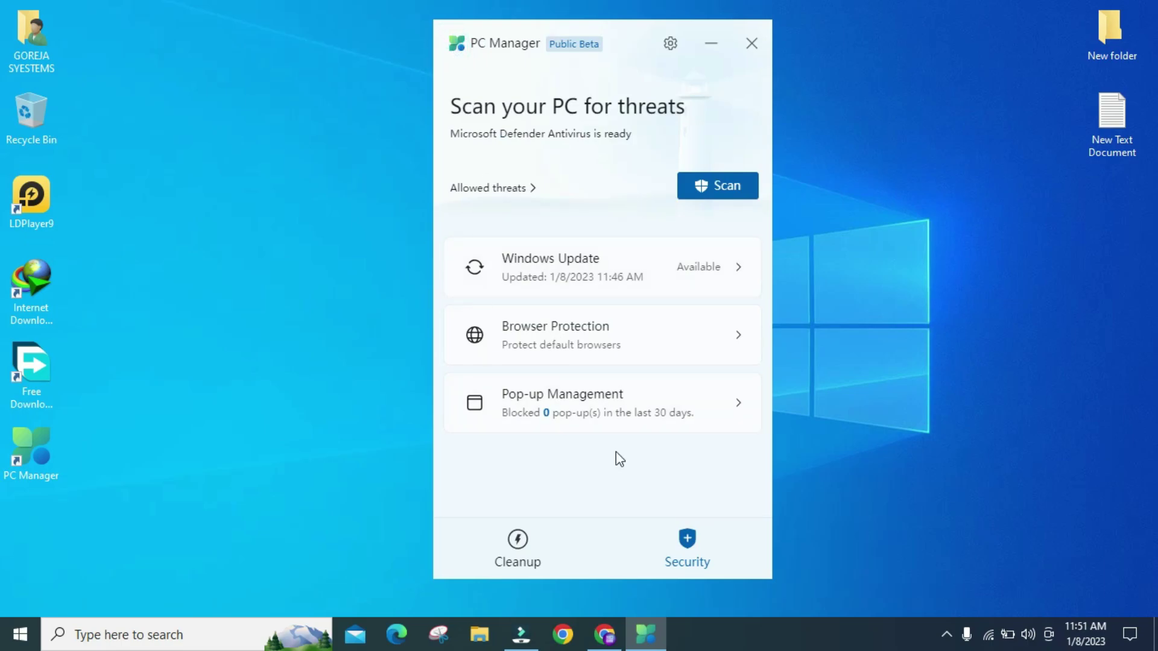
# - Go back to the Cleanup page, close PC Manager and refresh the desktop
pyautogui.click(520, 569)
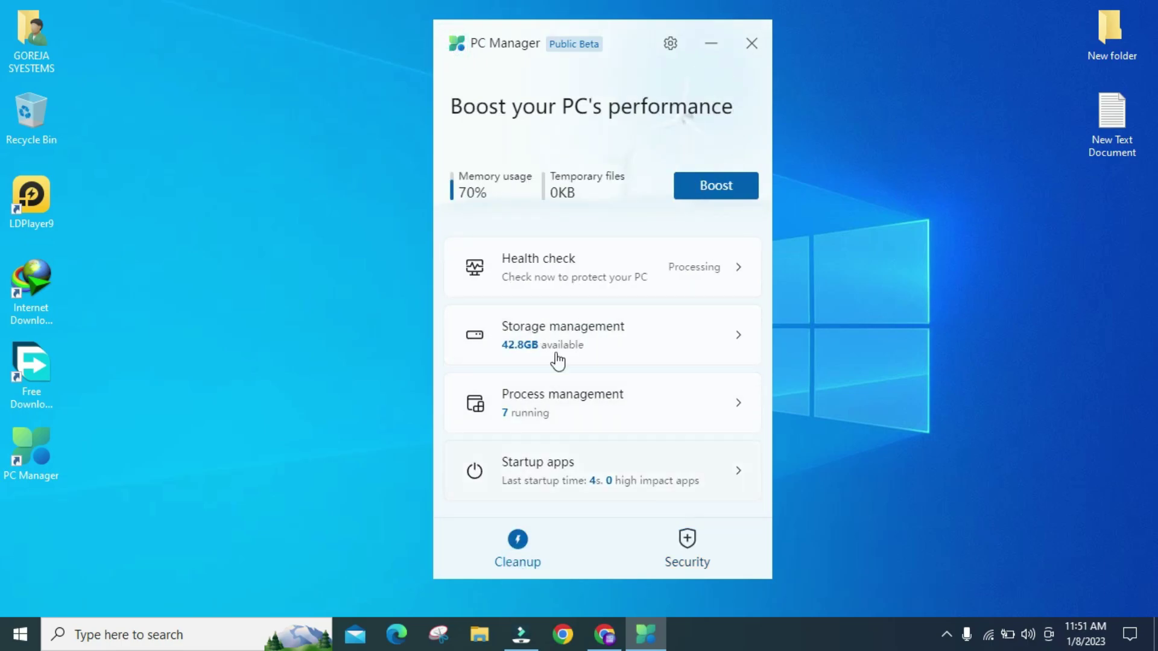
pyautogui.click(753, 52)
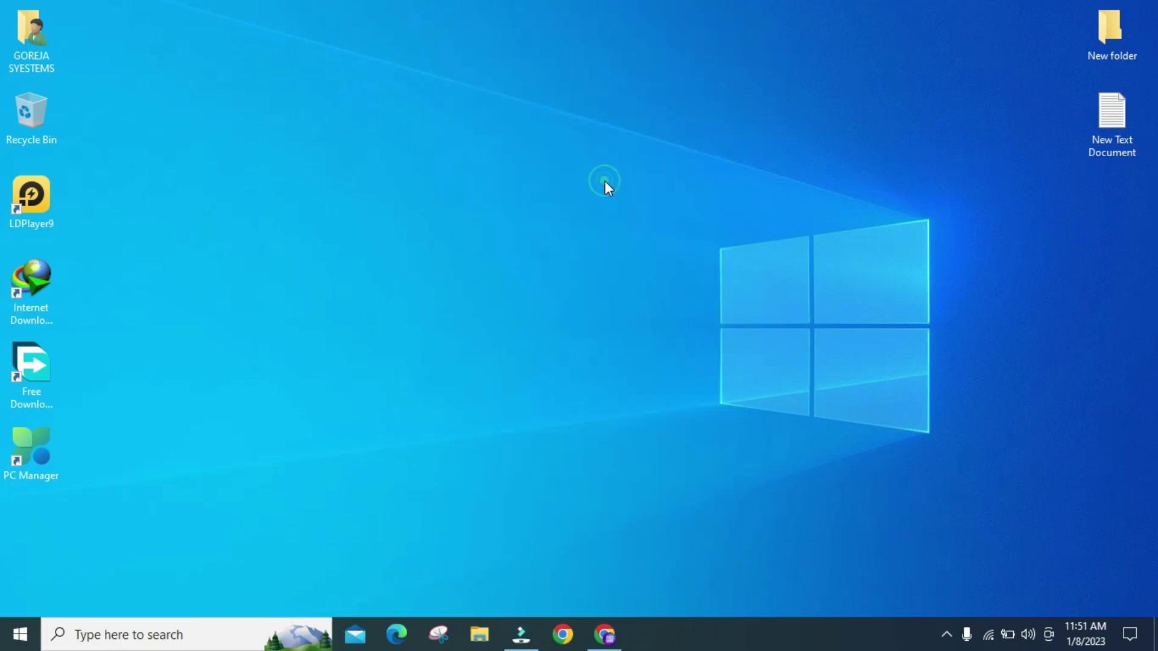
pyautogui.rightClick(604, 180)
pyautogui.click(651, 225)
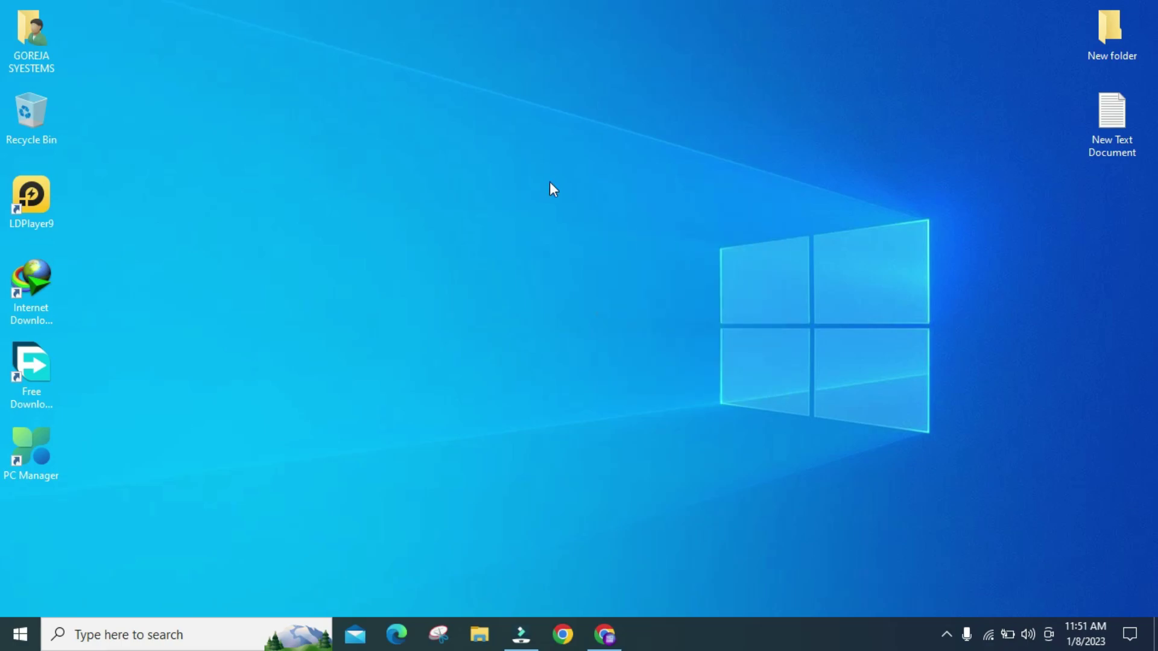